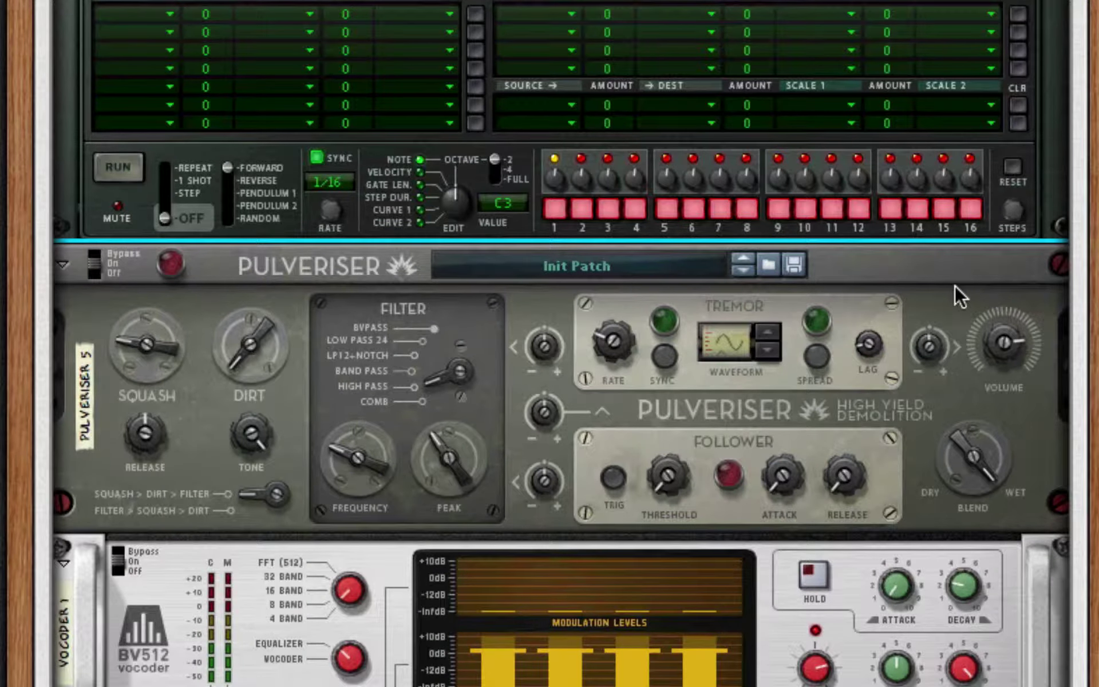
# Step: Look over the Thor and Pulveriser devices in the finished Sour Can Combinator, and play the track with its channel soloed
pyautogui.scroll(10, 850, 337)
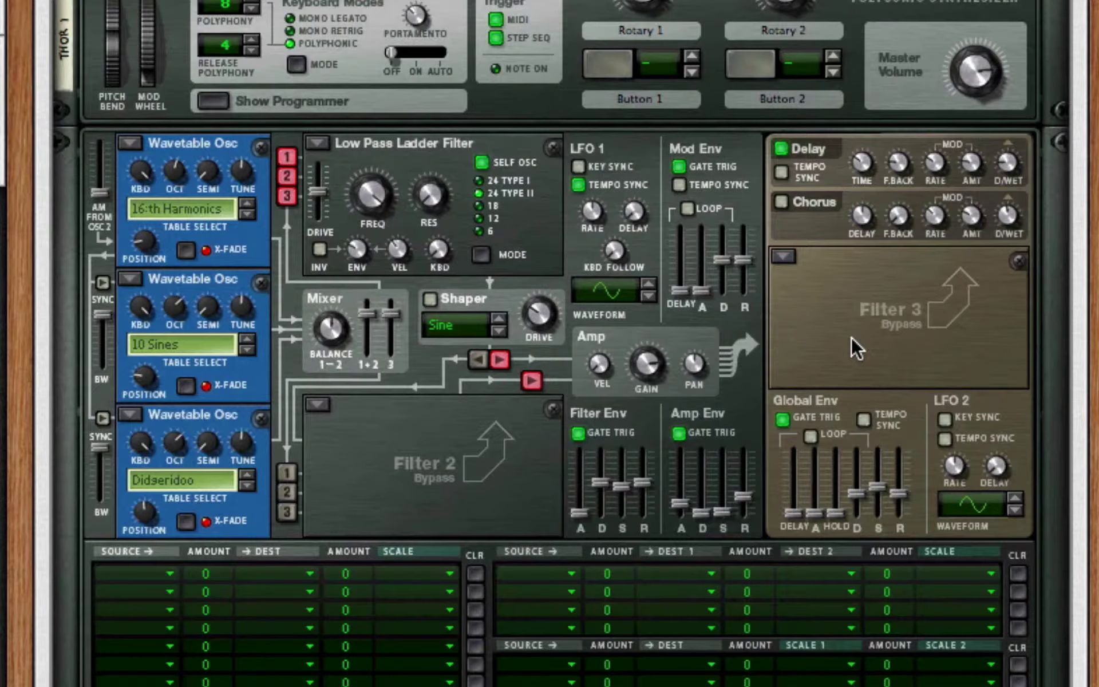
pyautogui.scroll(3, 851, 339)
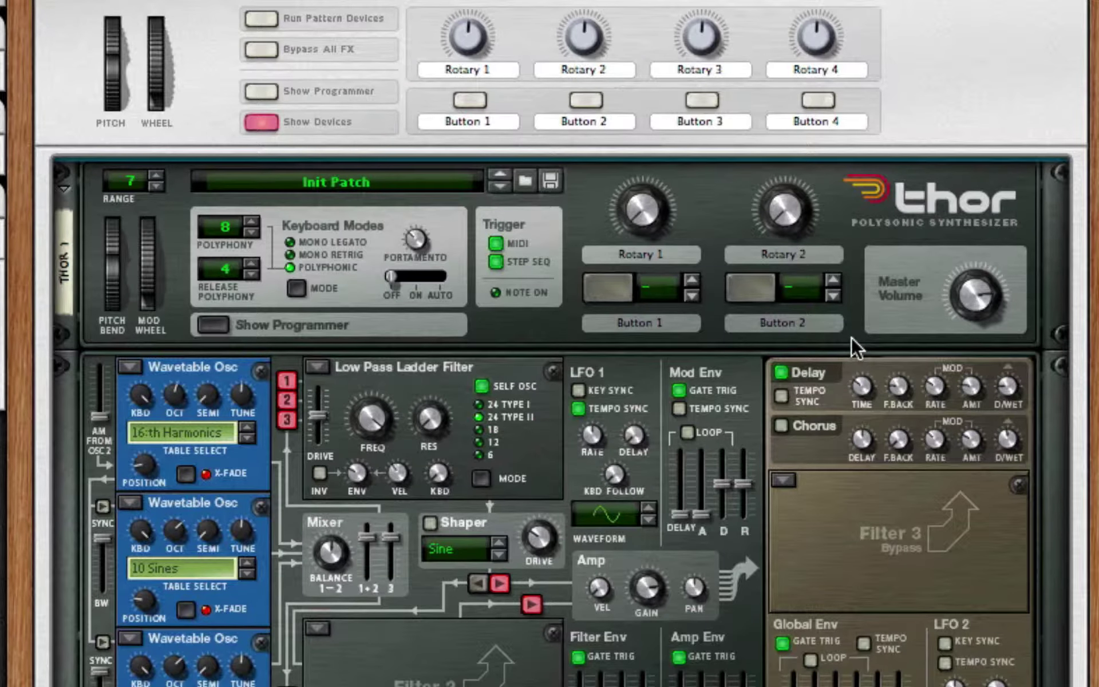
pyautogui.scroll(2, 851, 337)
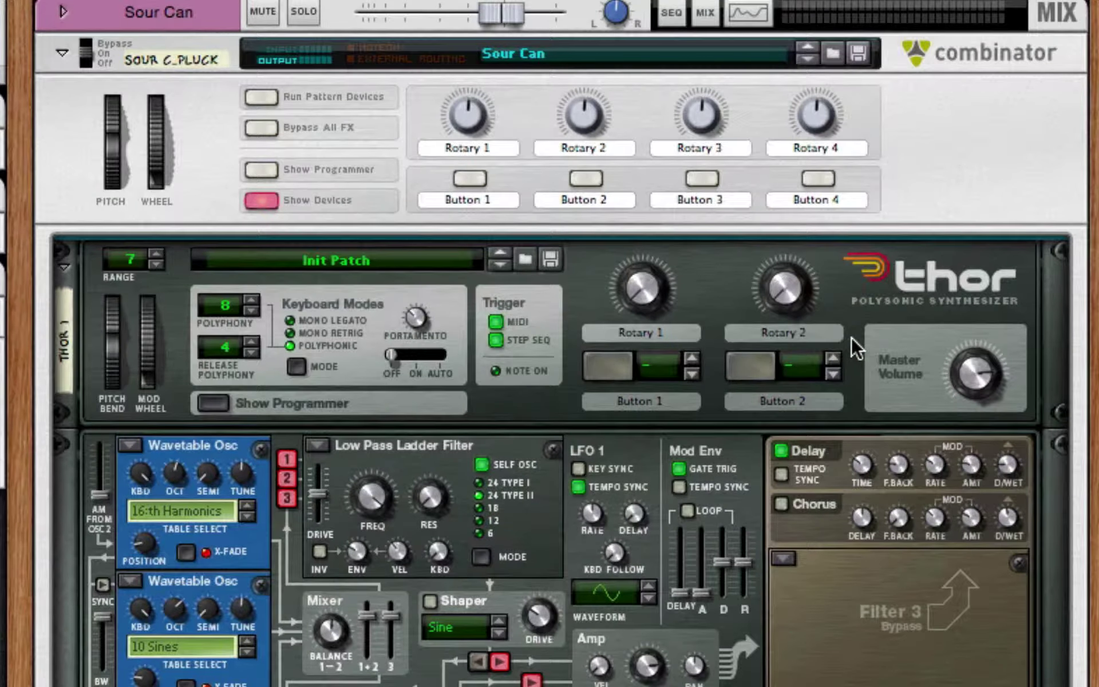
pyautogui.scroll(-20, 850, 336)
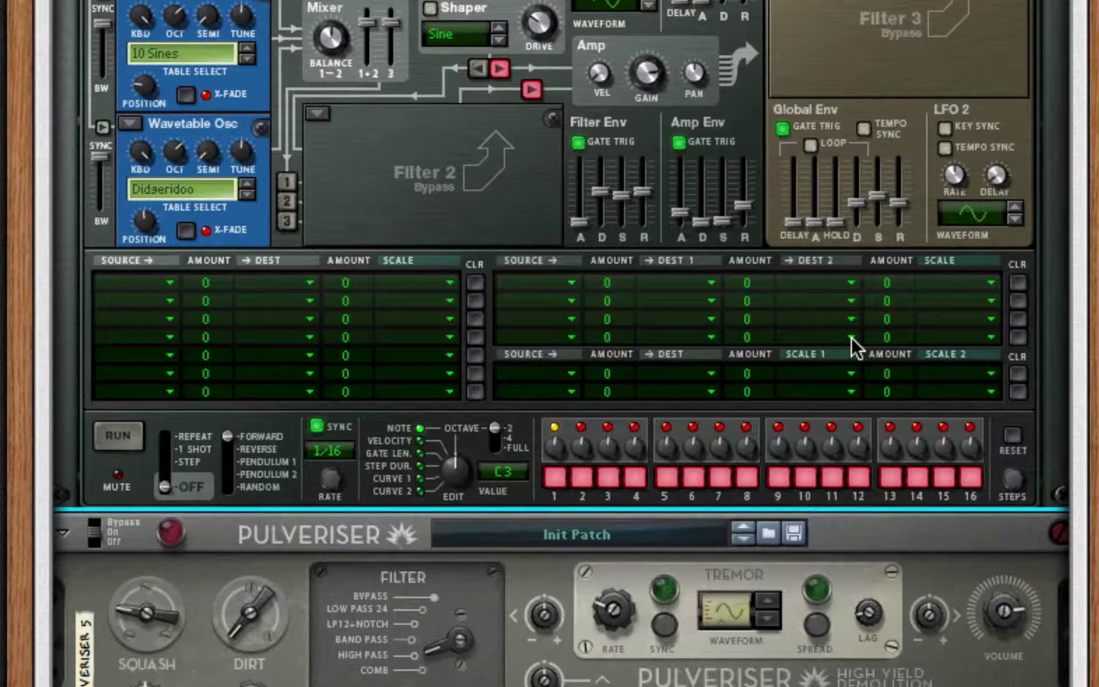
pyautogui.scroll(-8, 848, 341)
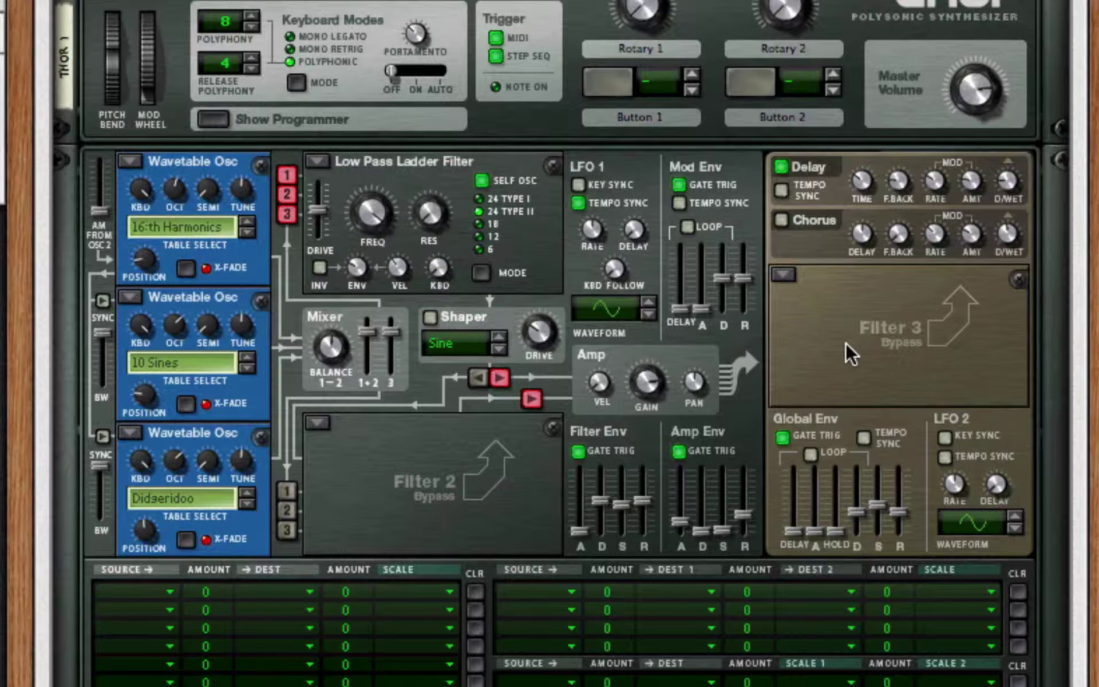
pyautogui.scroll(8, 846, 343)
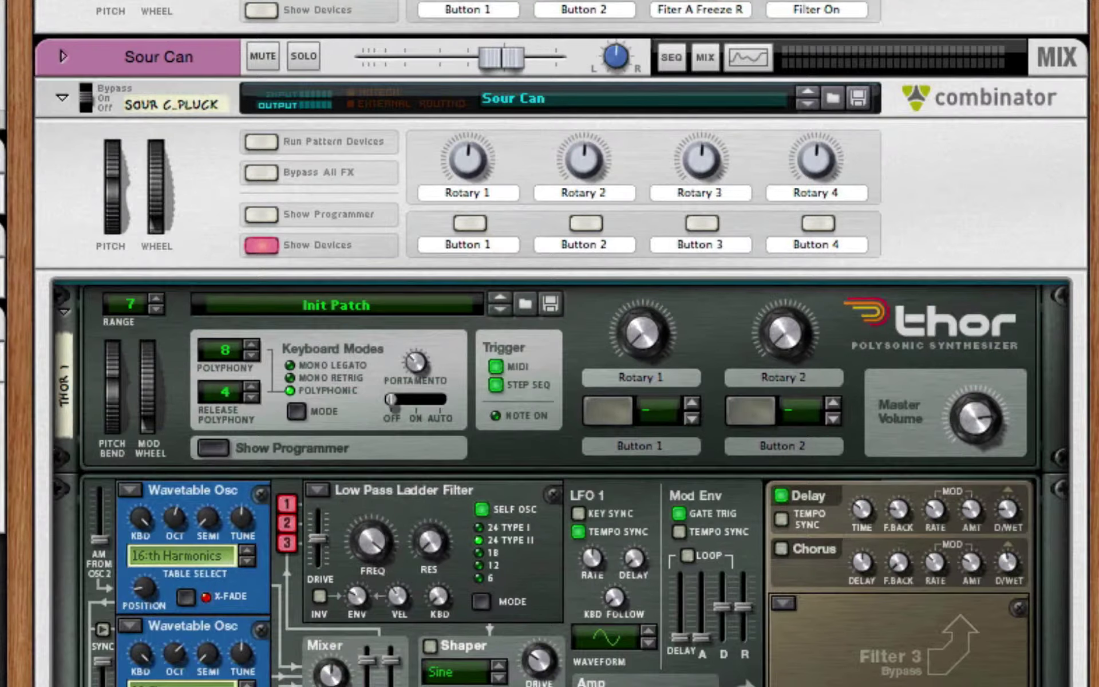
pyautogui.press('space')
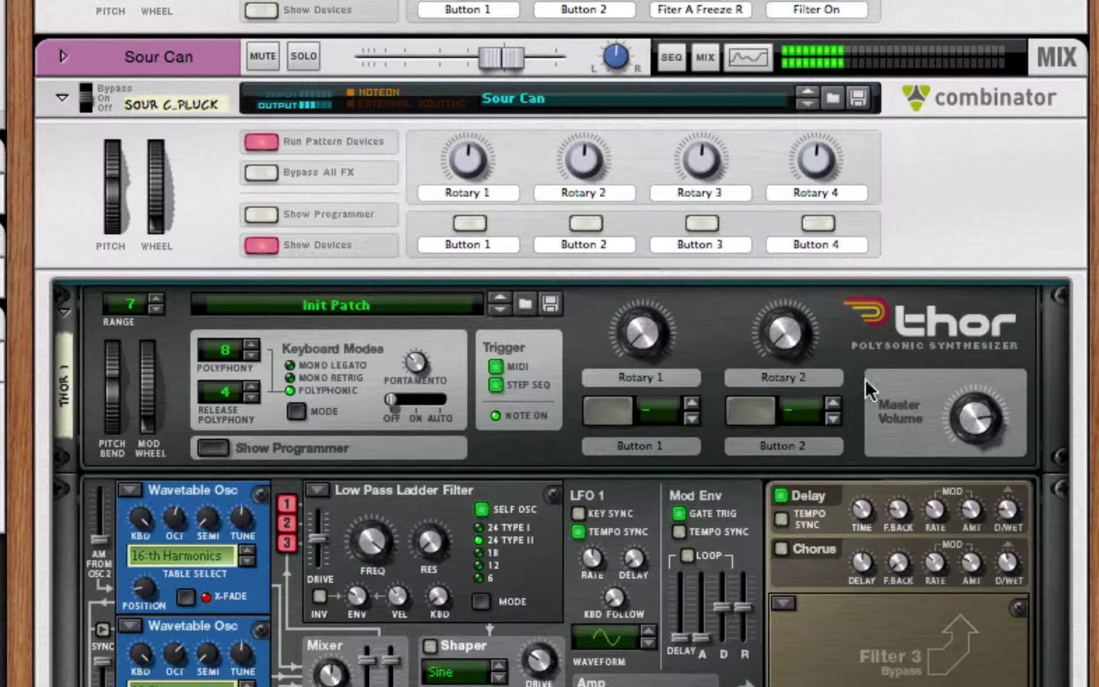
pyautogui.click(304, 56)
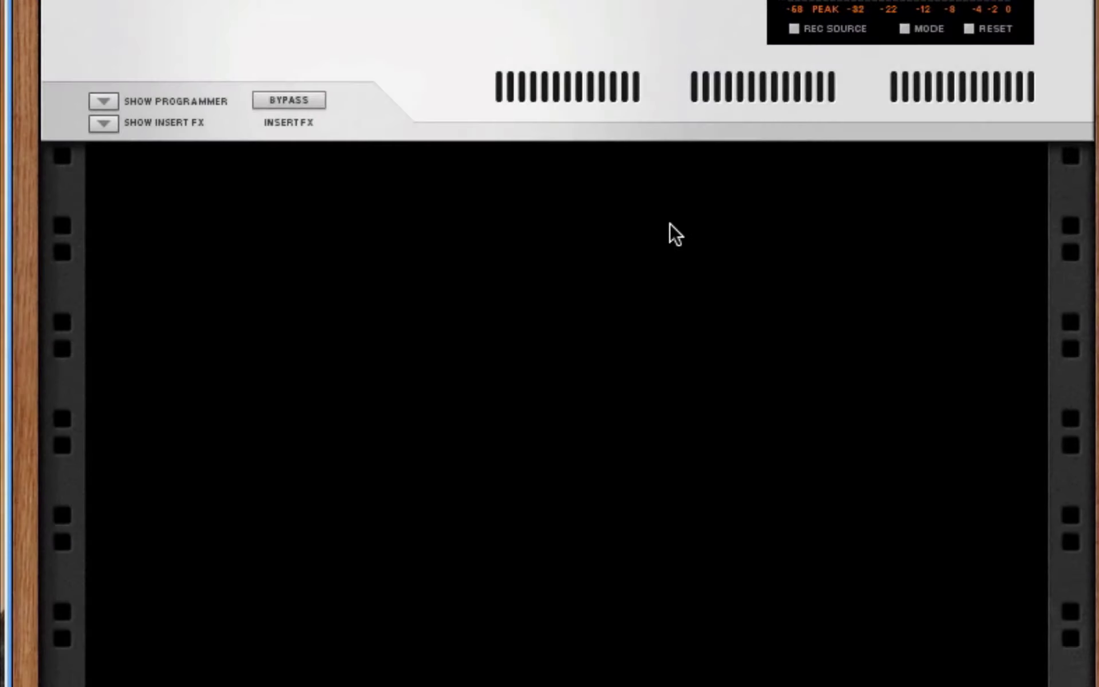
# Step: Create a Combinator in the empty rack and add a Thor synthesizer inside it
pyautogui.rightClick(647, 228)
pyautogui.moveTo(803, 466)
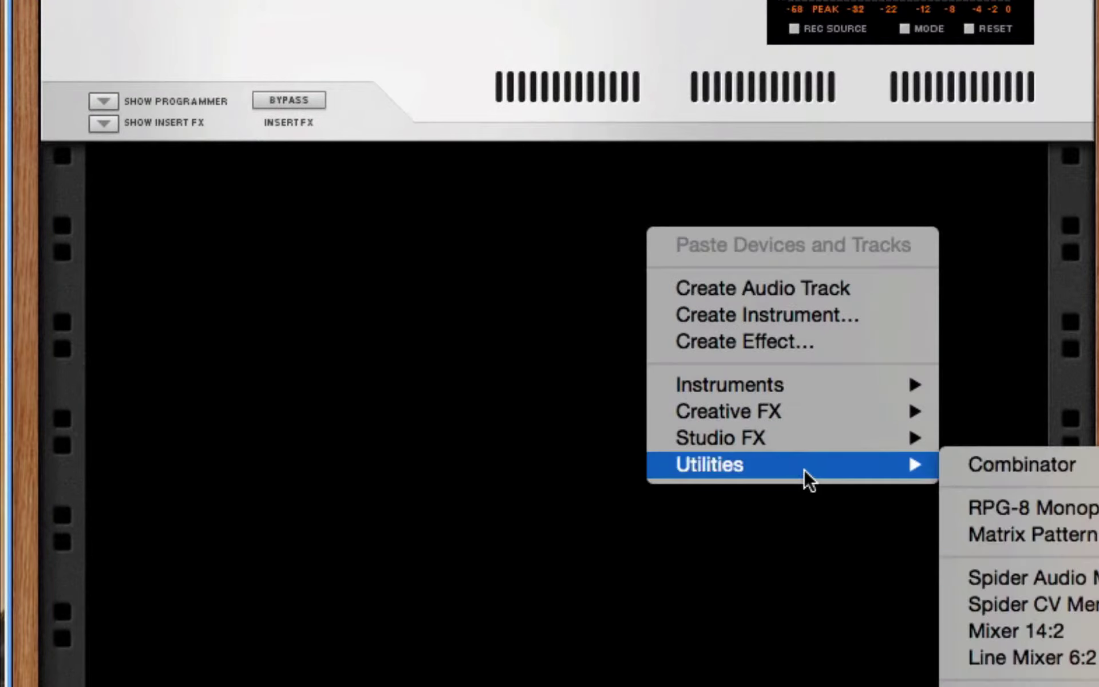
pyautogui.click(1018, 463)
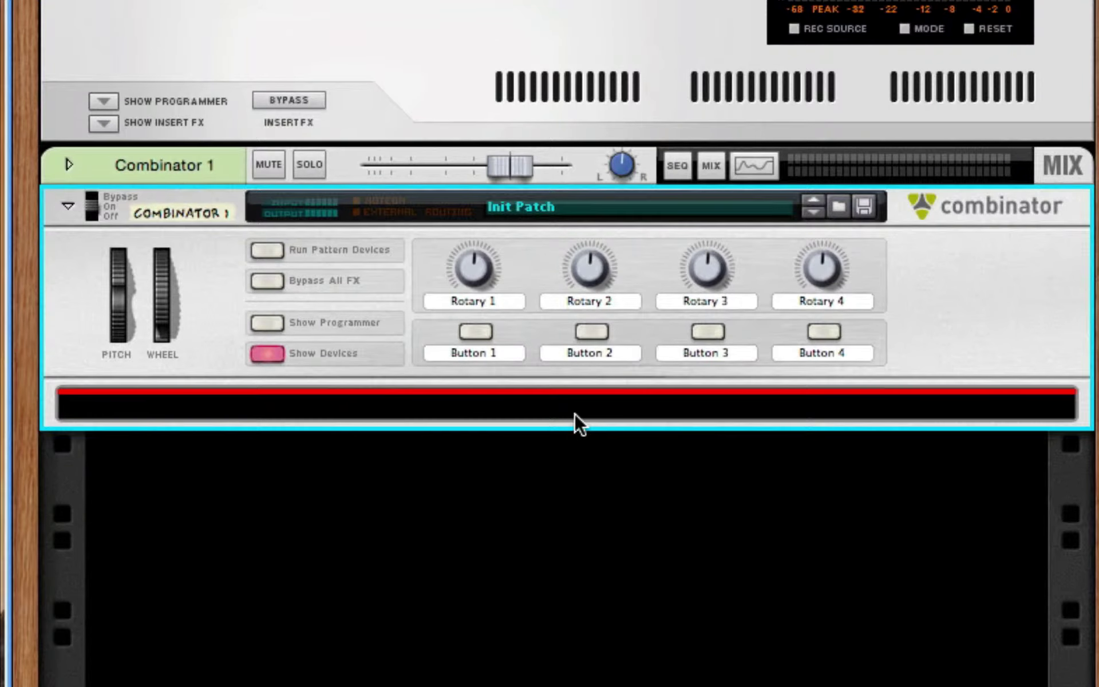
pyautogui.rightClick(575, 404)
pyautogui.moveTo(754, 670)
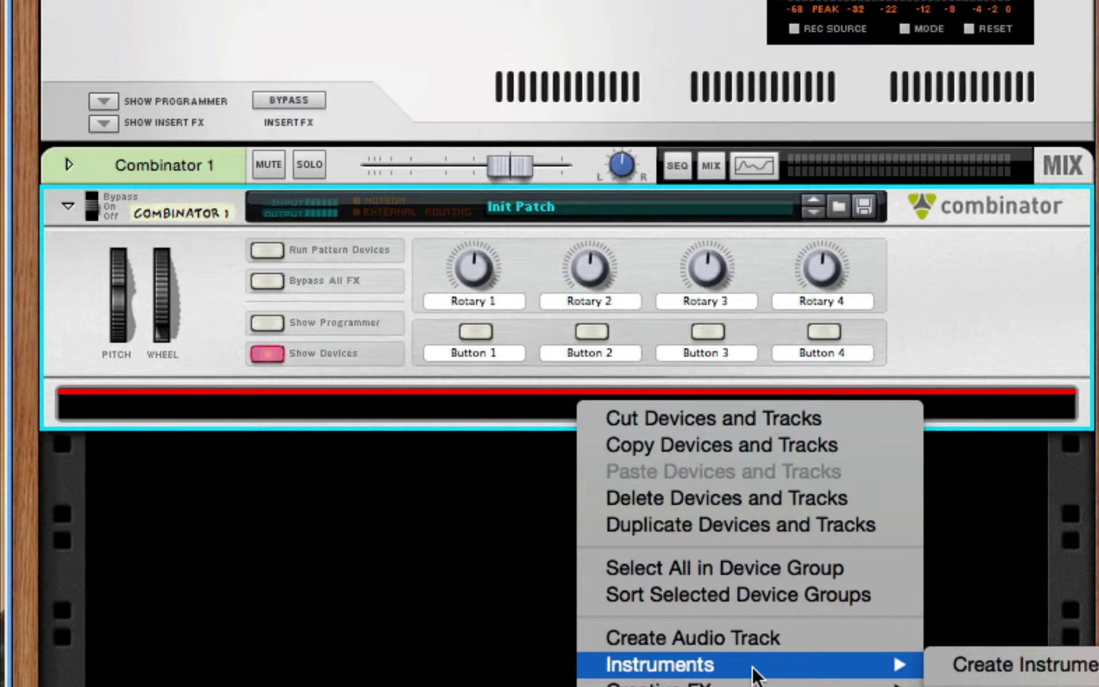
pyautogui.click(1025, 683)
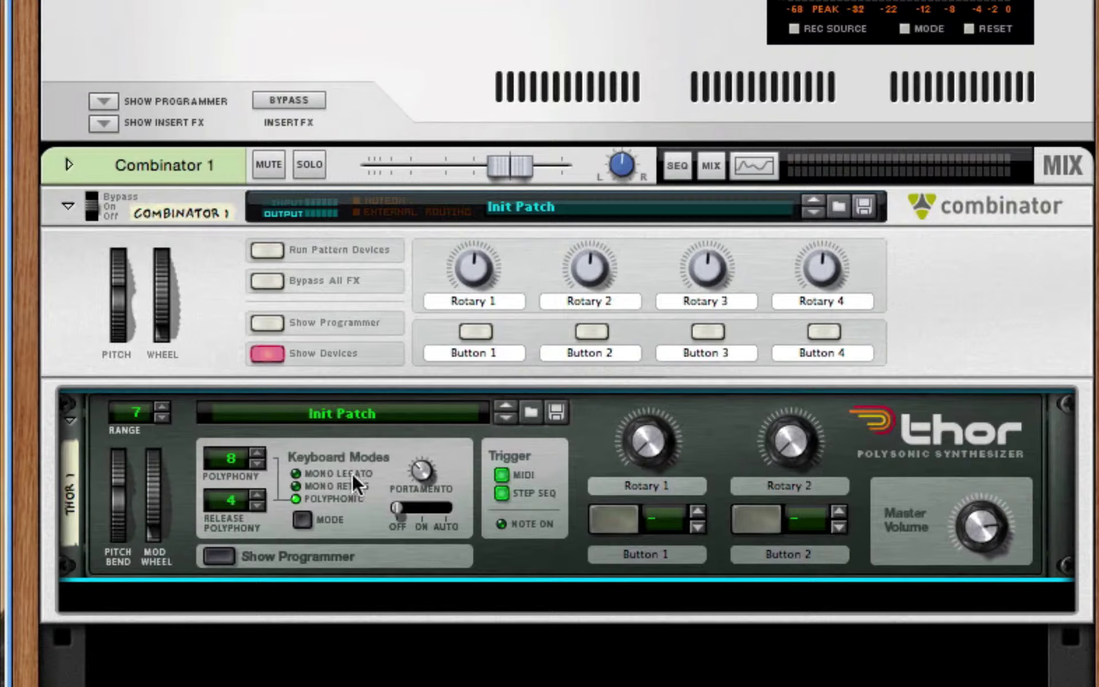
# Step: Open Thor's programmer and set oscillator 1 to Wavetable with the 16:th Harmonics table and a higher octave
pyautogui.click(229, 554)
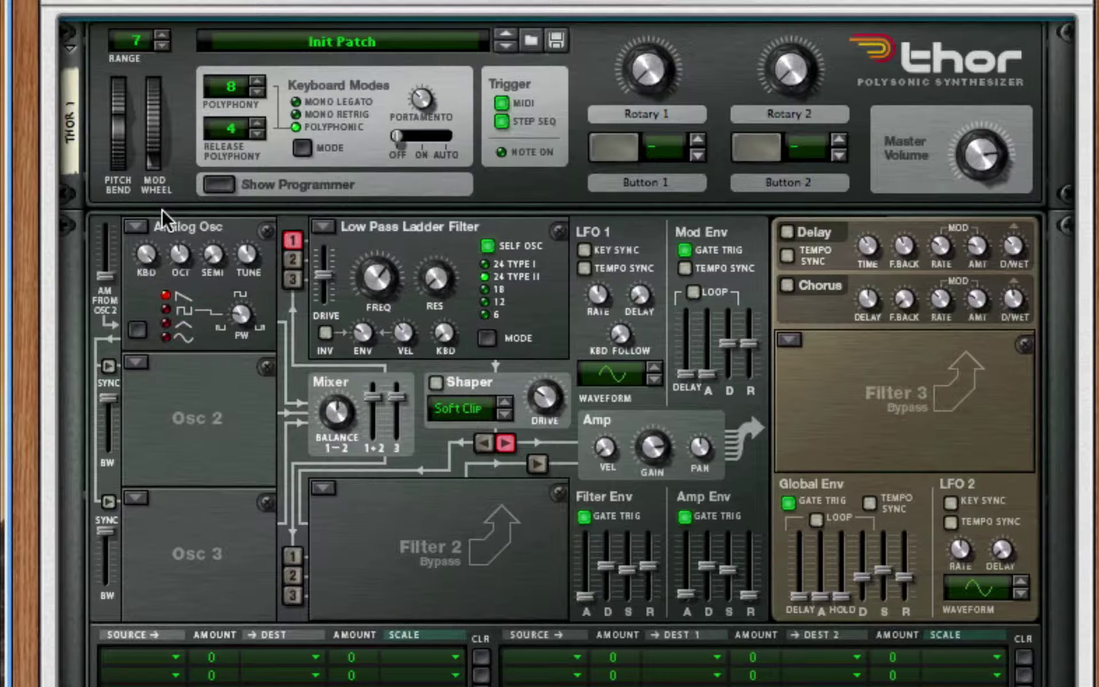
pyautogui.click(140, 223)
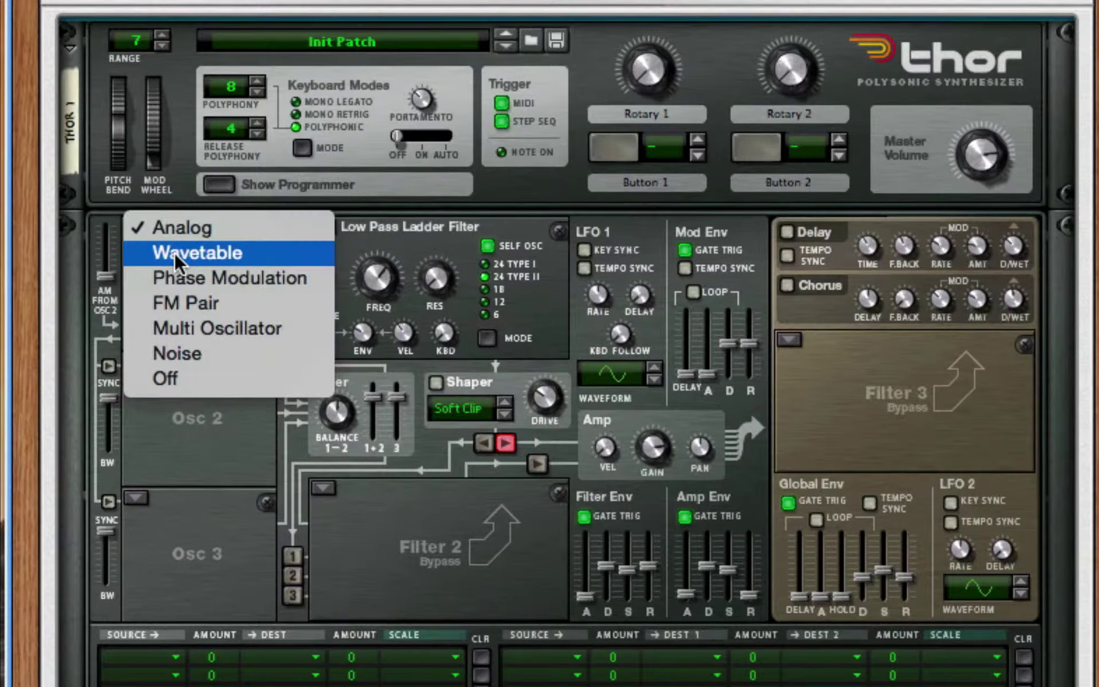
pyautogui.click(174, 252)
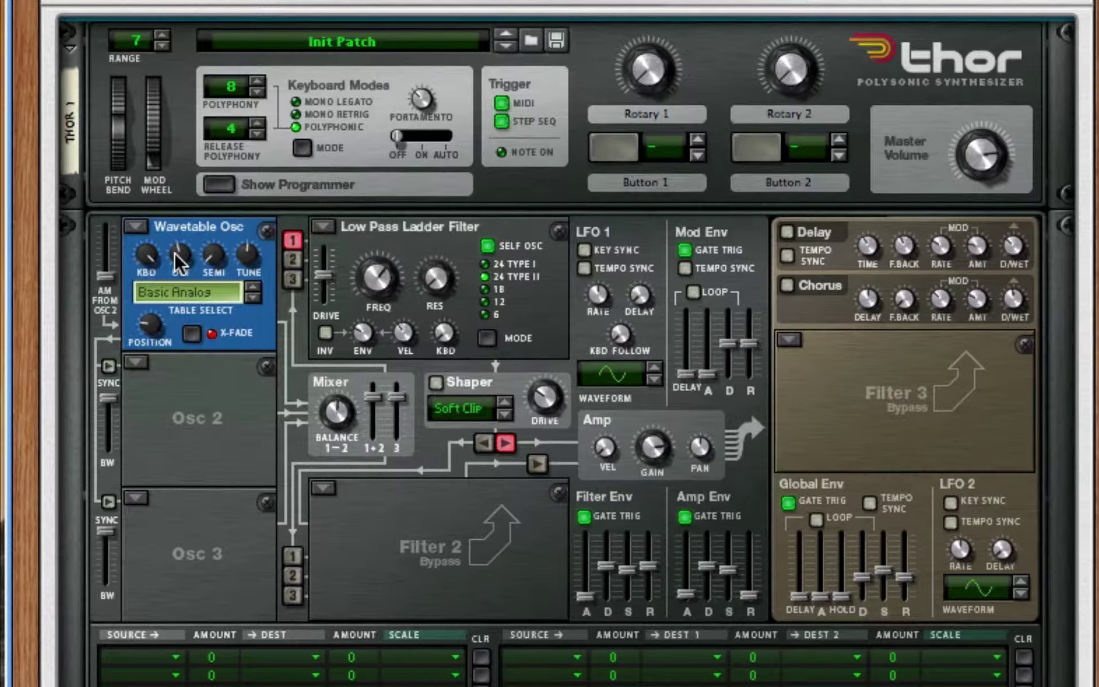
pyautogui.click(181, 289)
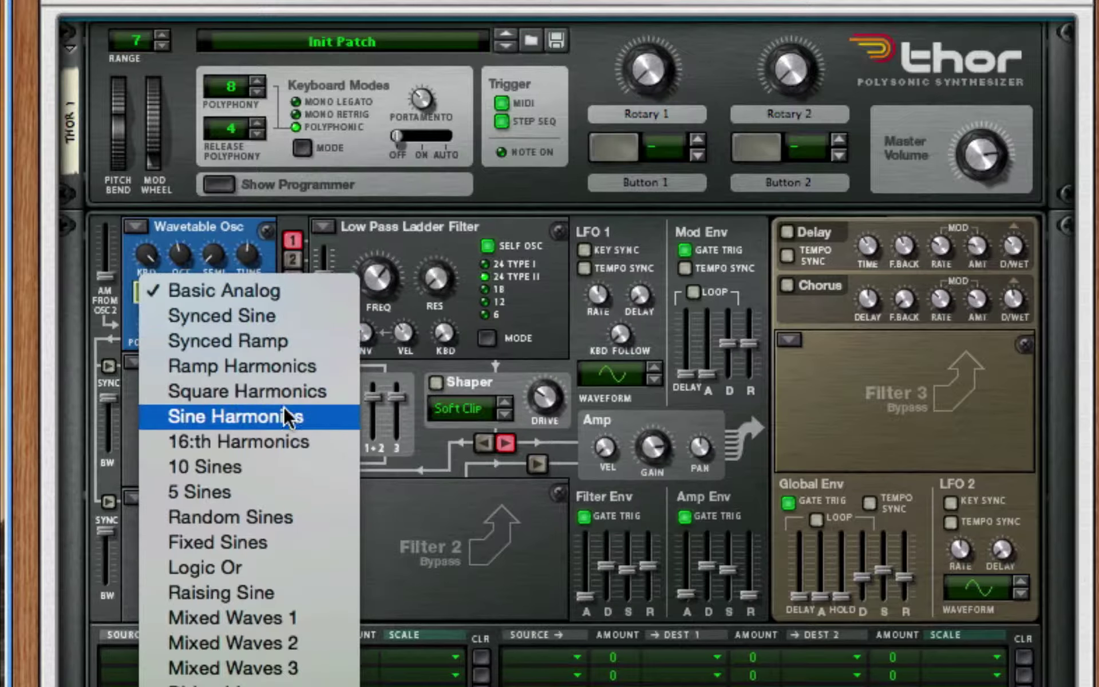
pyautogui.click(289, 440)
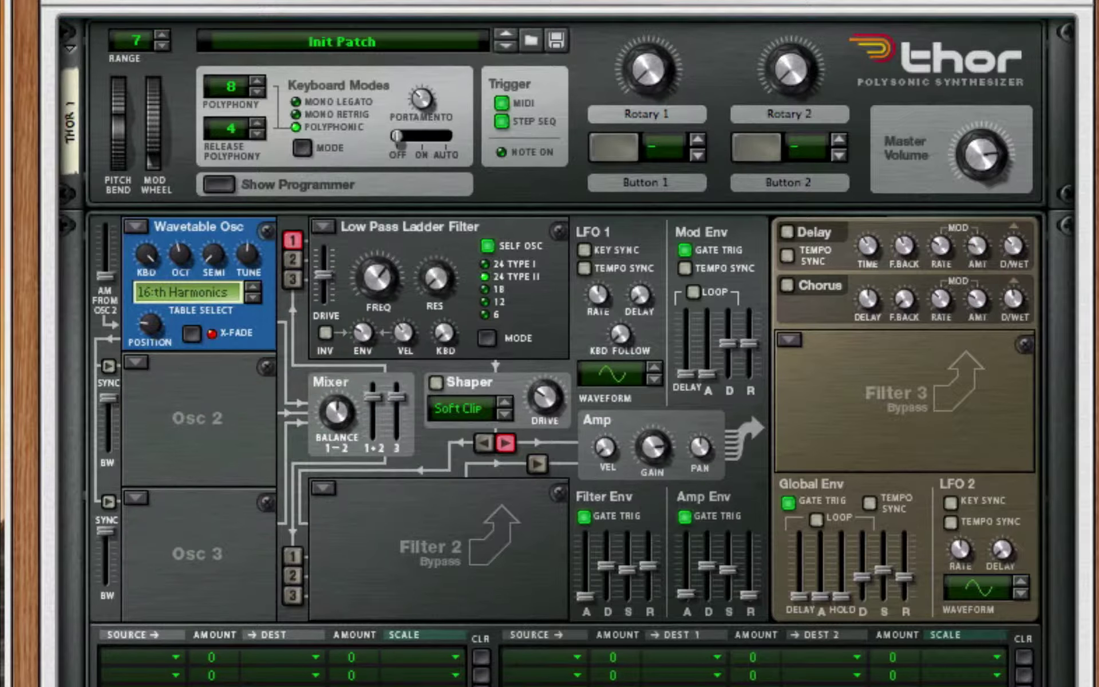
pyautogui.click(150, 324)
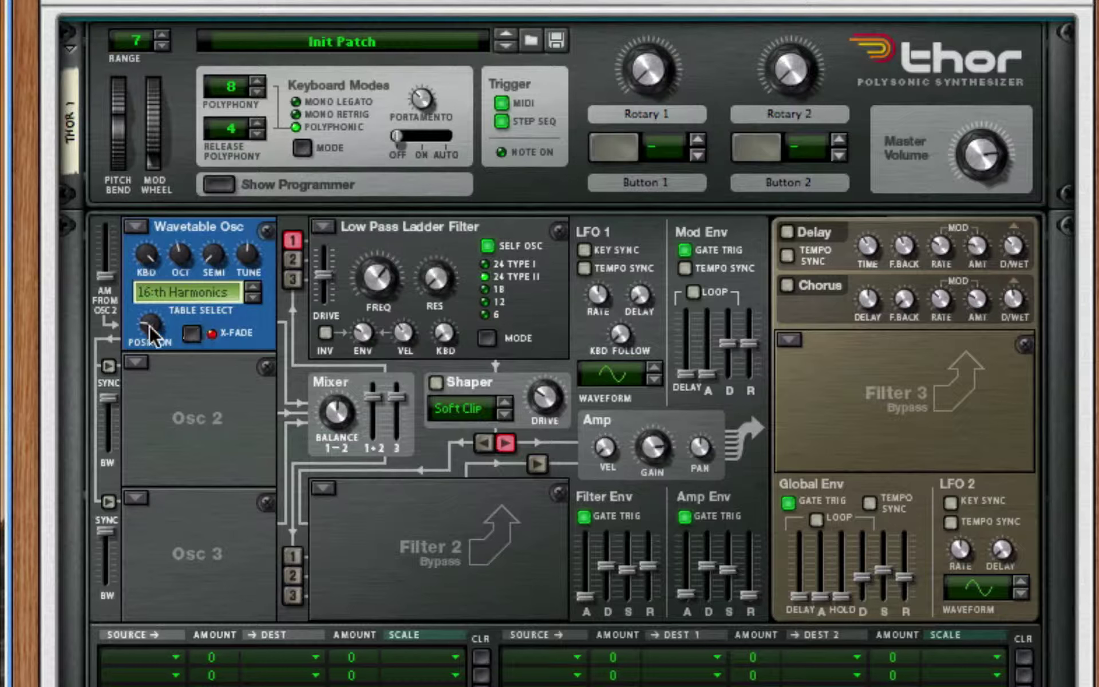
pyautogui.moveTo(145, 326)
pyautogui.mouseDown()
pyautogui.moveTo(146, 349)
pyautogui.moveTo(149, 331)
pyautogui.mouseUp()
pyautogui.moveTo(181, 255); pyautogui.dragTo(187, 202)
# Step: Set oscillator 2 to Wavetable with the 10 Sines table and a higher octave, and route it into filter 1
pyautogui.click(134, 360)
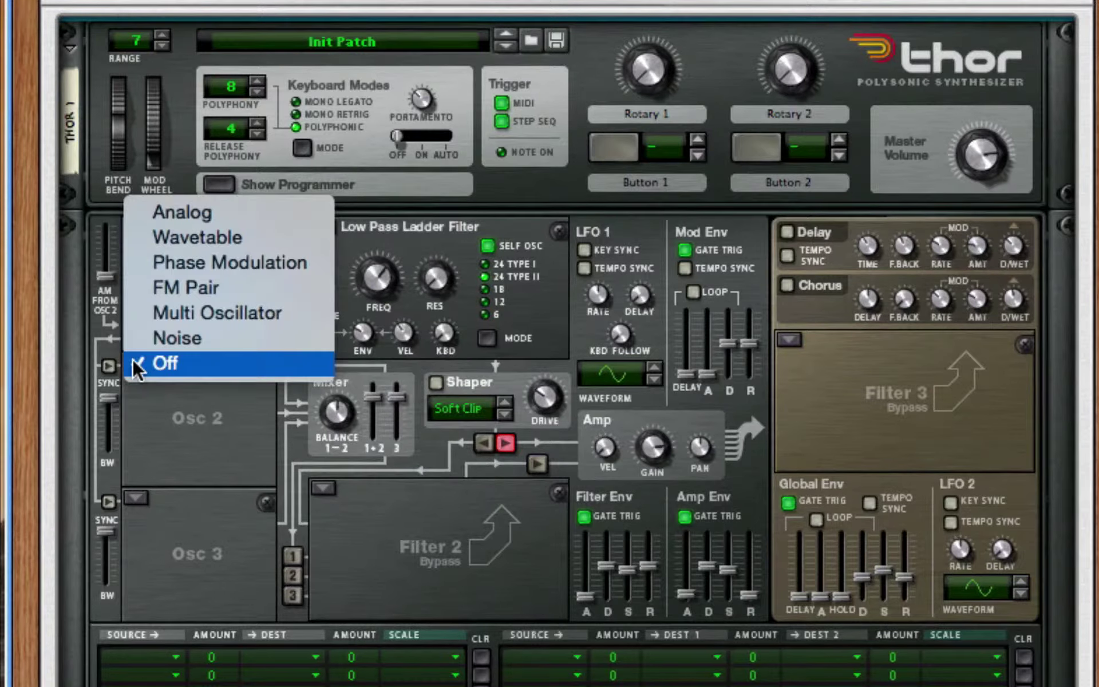
pyautogui.click(229, 231)
pyautogui.moveTo(181, 394); pyautogui.dragTo(177, 349)
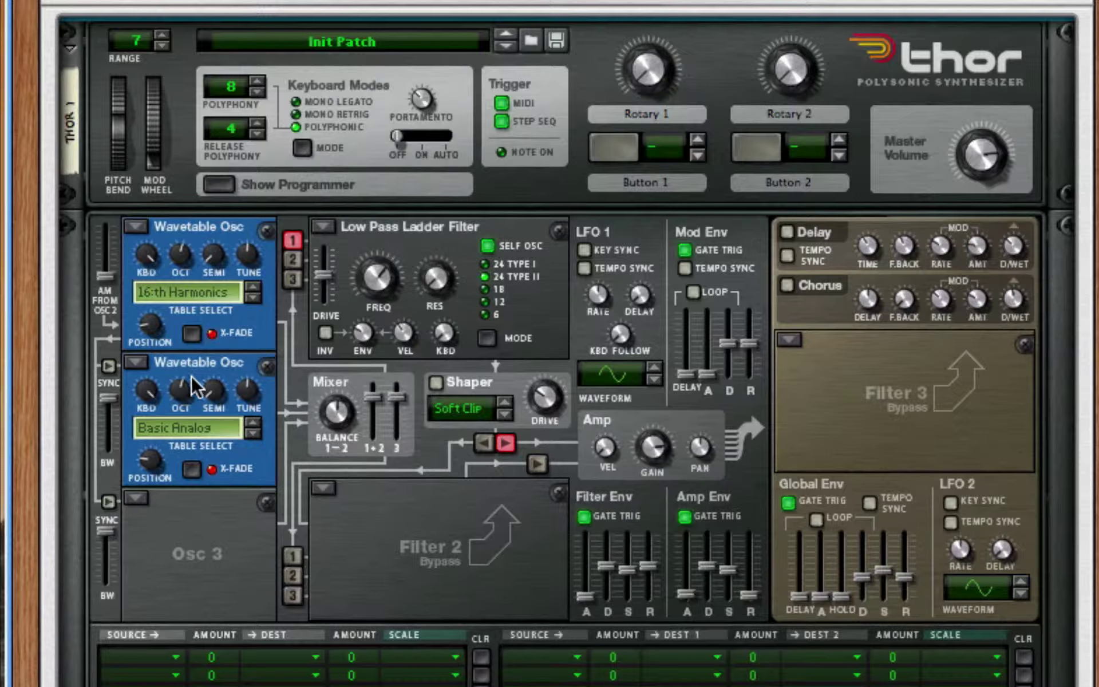
pyautogui.moveTo(184, 380); pyautogui.dragTo(183, 373)
pyautogui.click(208, 428)
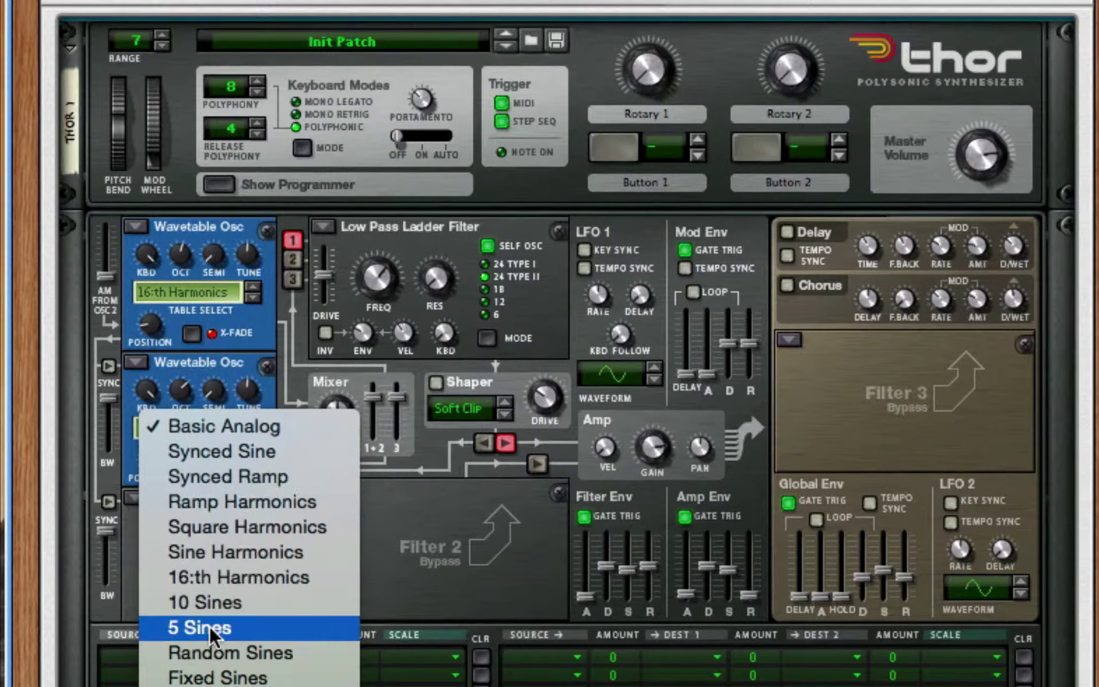
pyautogui.click(207, 604)
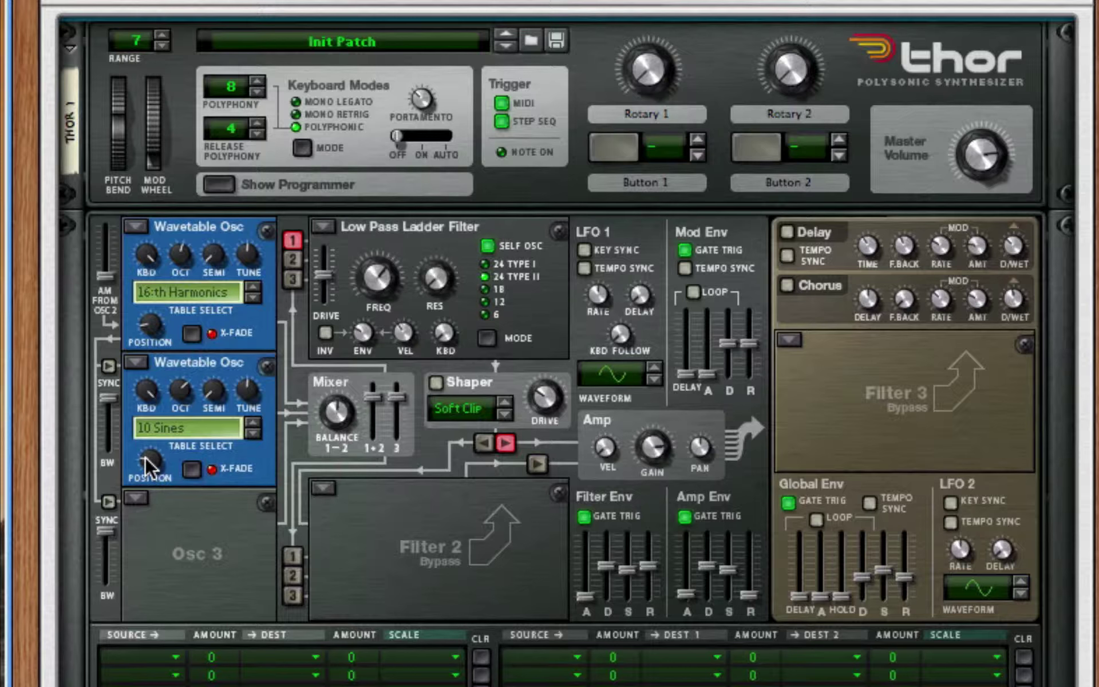
pyautogui.click(290, 257)
# Step: Set oscillator 3 to Wavetable with octave 6, the Didgeridoo table and a higher position, and route it into filter 1
pyautogui.click(138, 501)
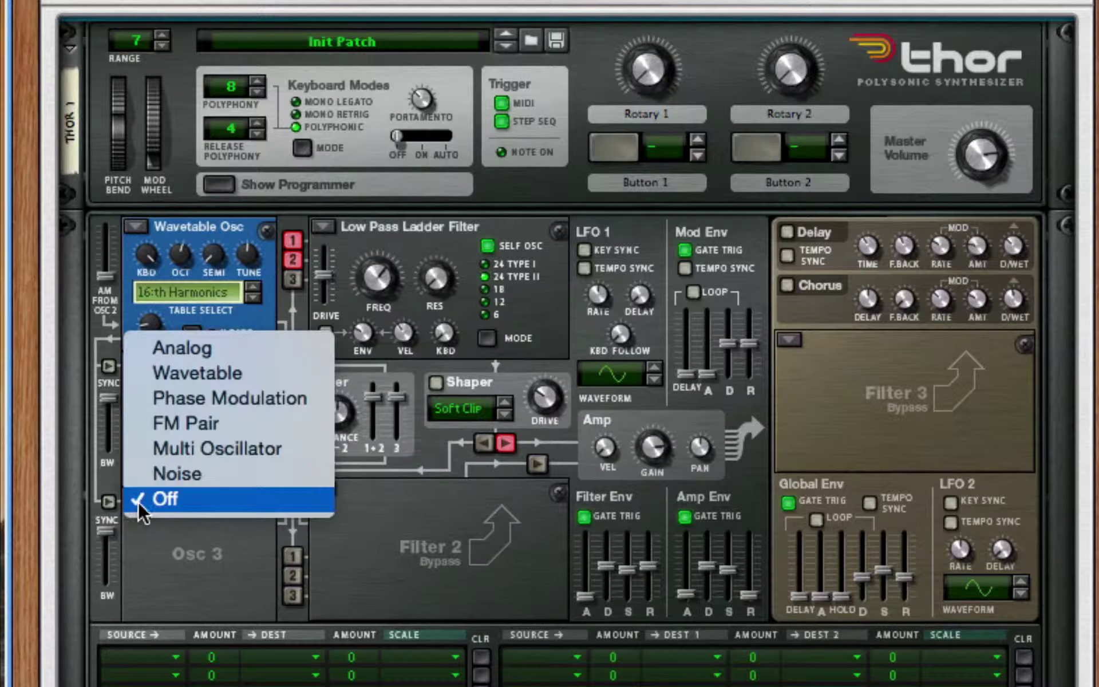
pyautogui.click(263, 372)
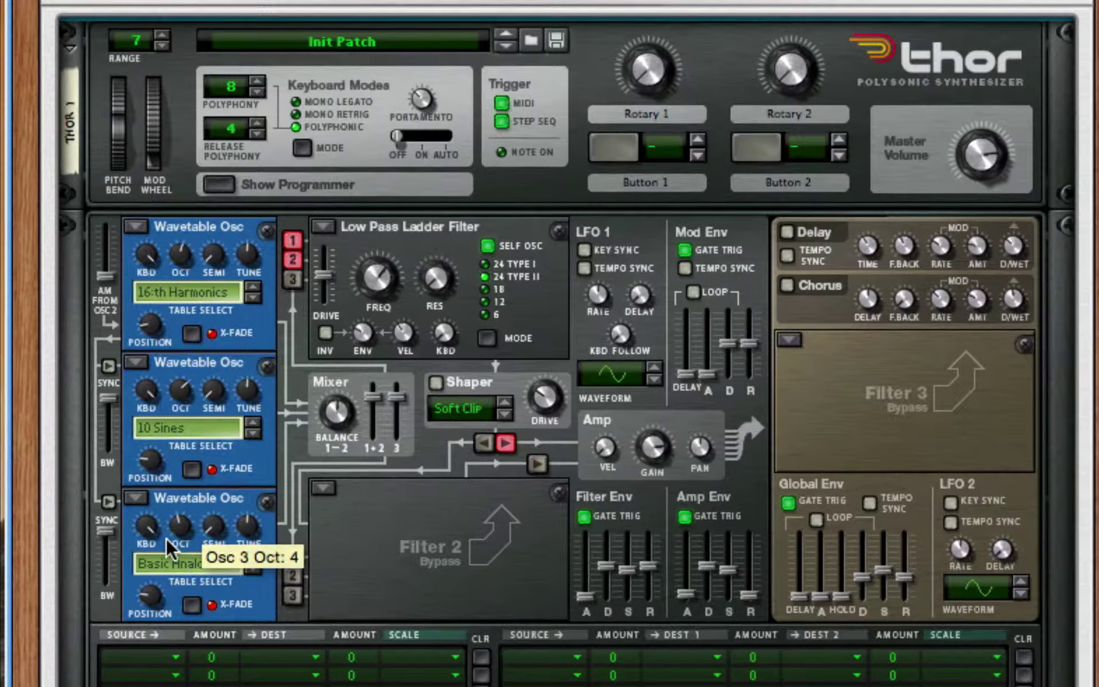
pyautogui.moveTo(186, 530); pyautogui.dragTo(201, 451)
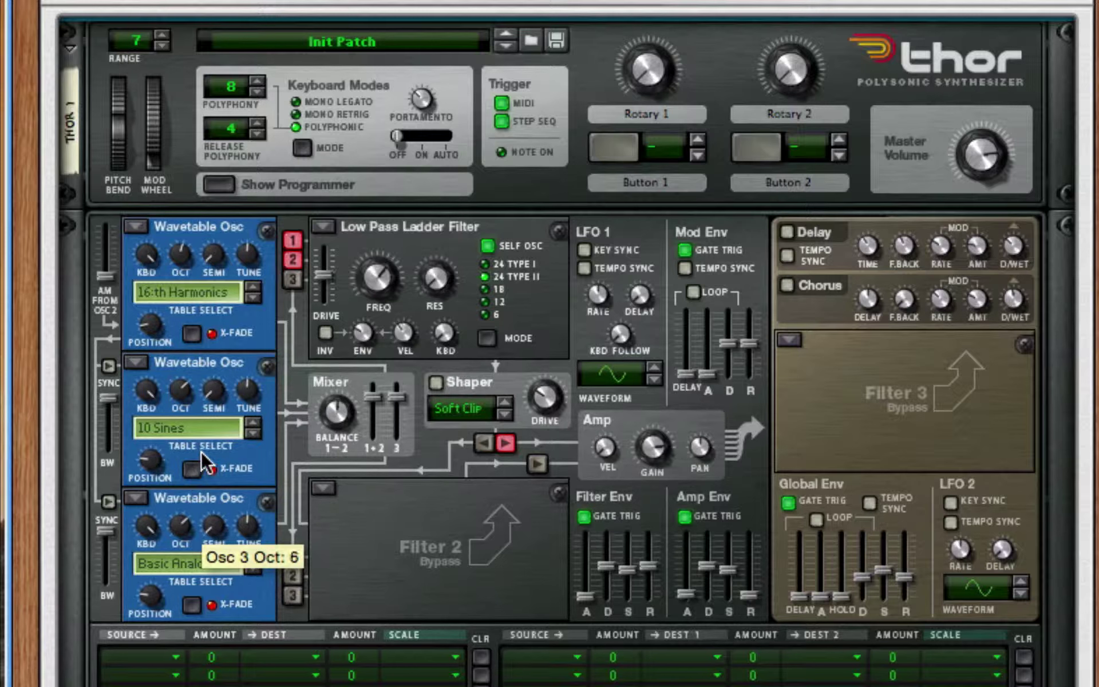
pyautogui.click(199, 565)
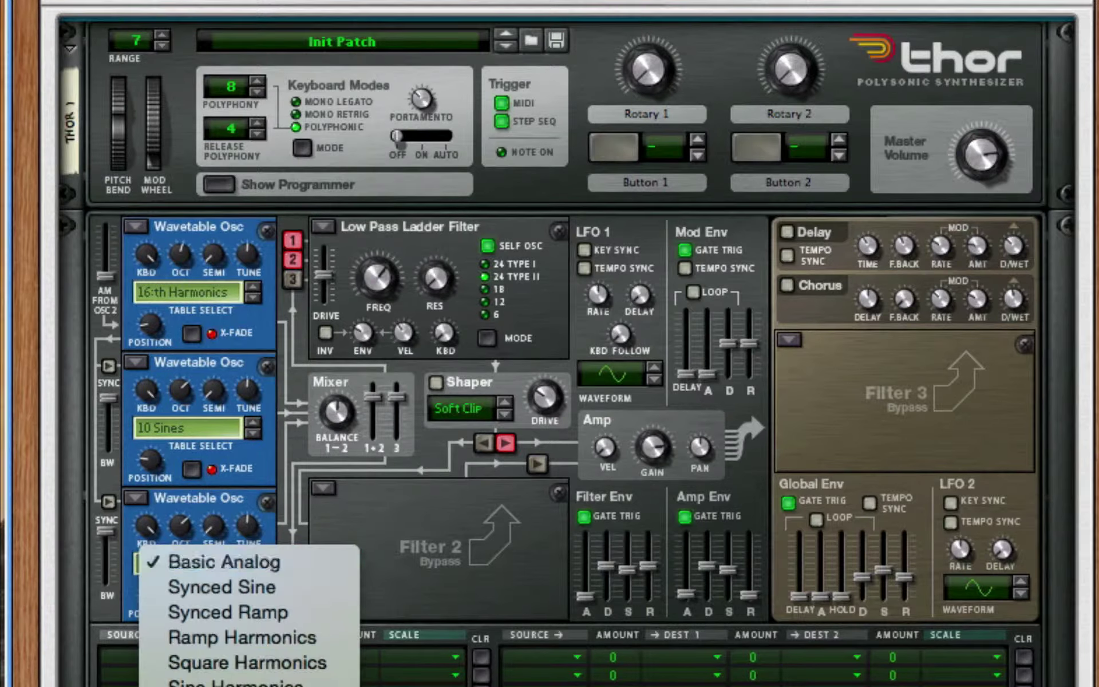
pyautogui.scroll(-5, 249, 516)
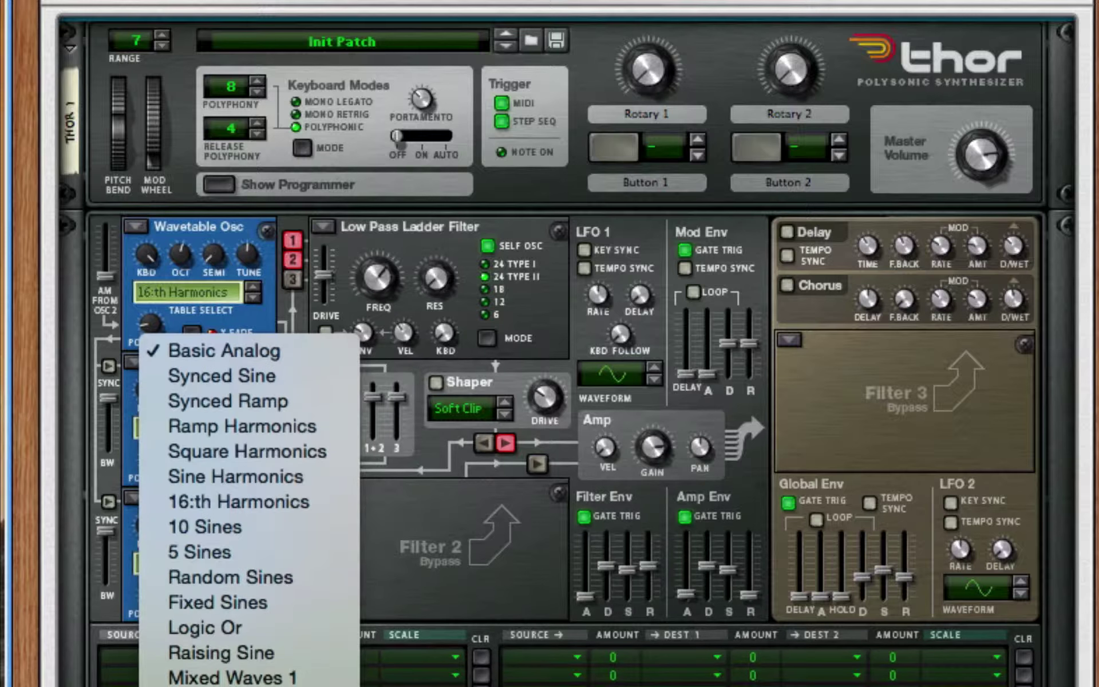
pyautogui.click(218, 658)
pyautogui.moveTo(150, 595); pyautogui.dragTo(159, 472)
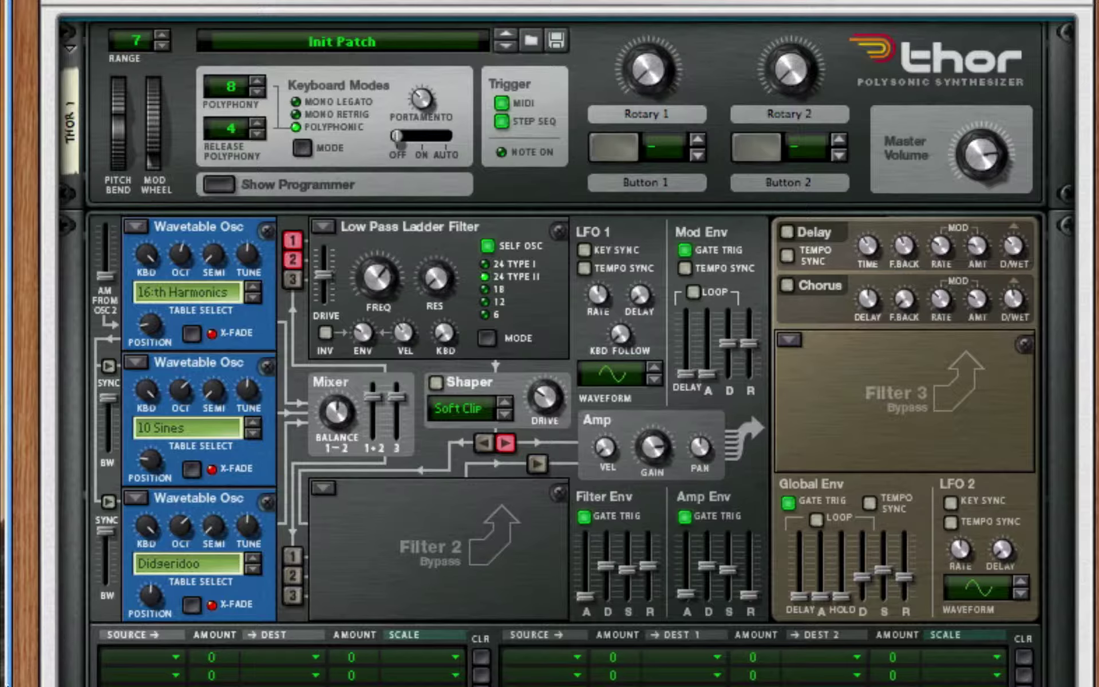
pyautogui.click(292, 286)
# Step: Enable the routing from filter 2 to the amp and raise the Low Pass Ladder Filter's frequency
pyautogui.click(535, 464)
pyautogui.moveTo(381, 277); pyautogui.dragTo(372, 333)
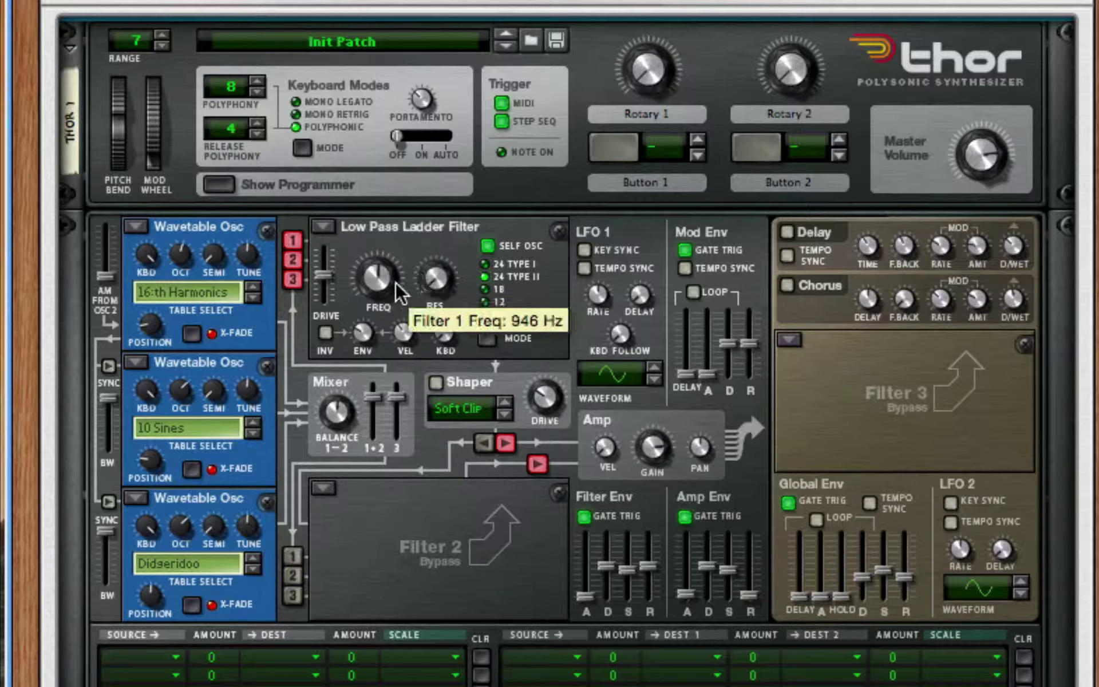
pyautogui.moveTo(382, 297); pyautogui.dragTo(382, 269)
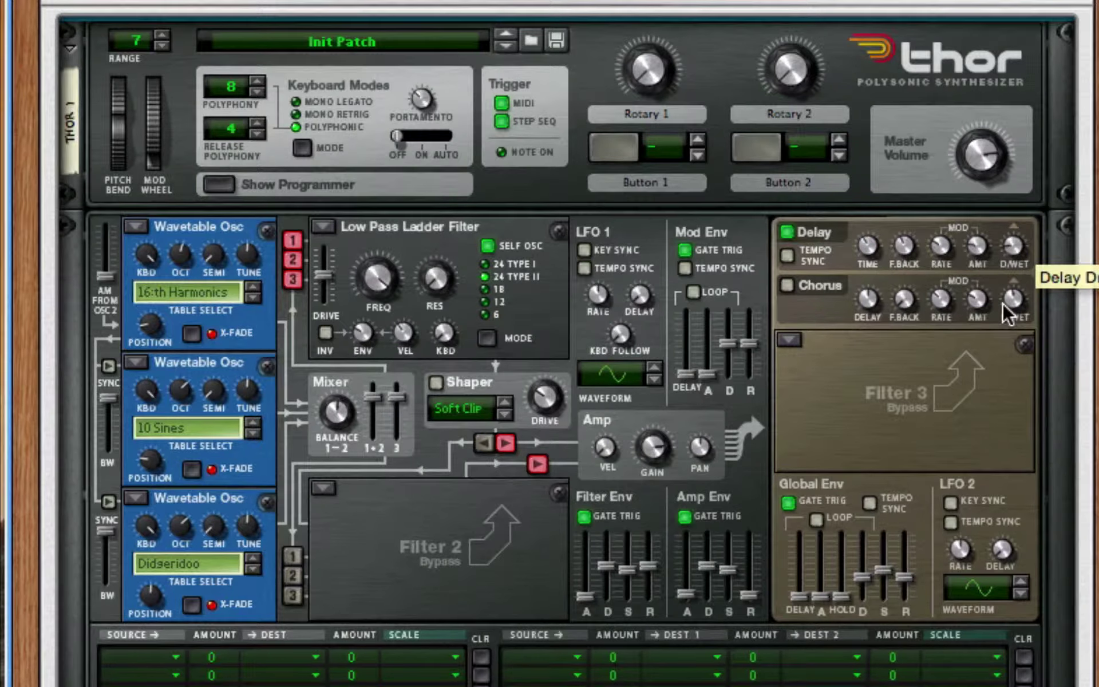
# Step: Adjust the time of Thor's delay effect and lower its feedback
pyautogui.moveTo(863, 246); pyautogui.dragTo(846, 331)
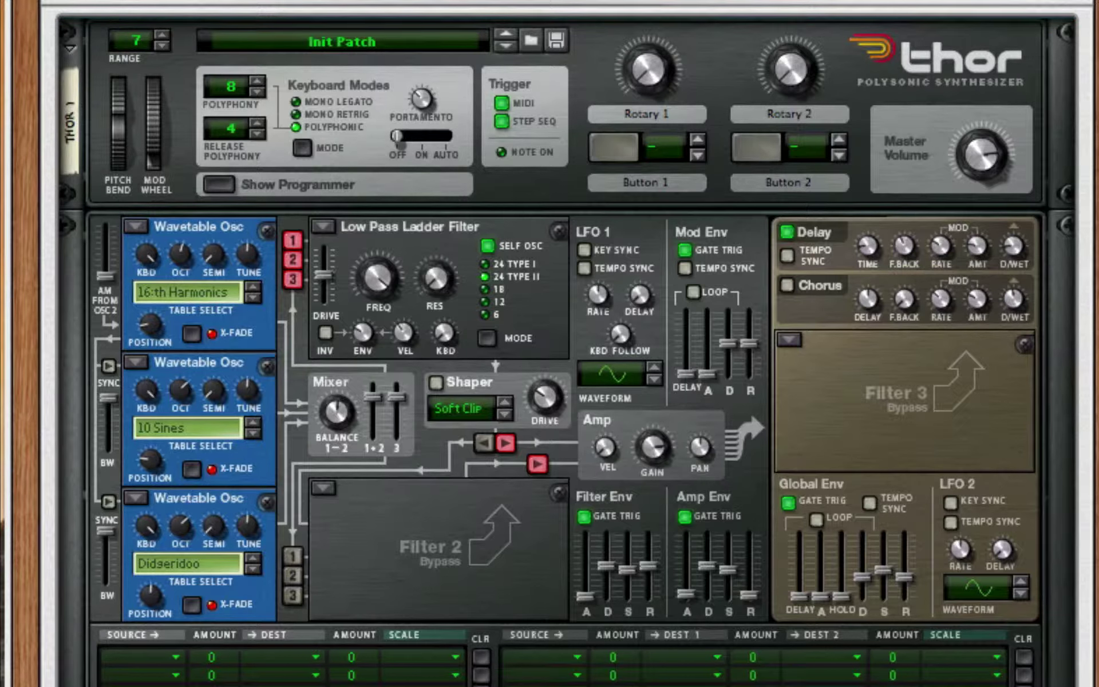
pyautogui.moveTo(873, 227); pyautogui.dragTo(875, 201)
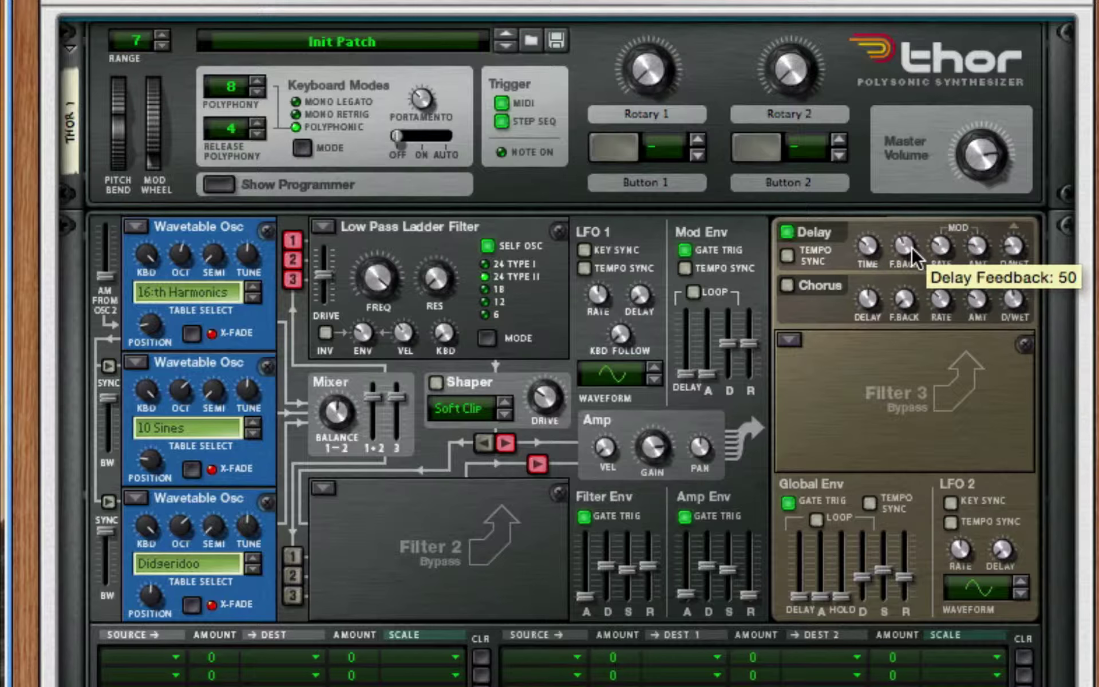
pyautogui.moveTo(912, 249); pyautogui.dragTo(891, 300)
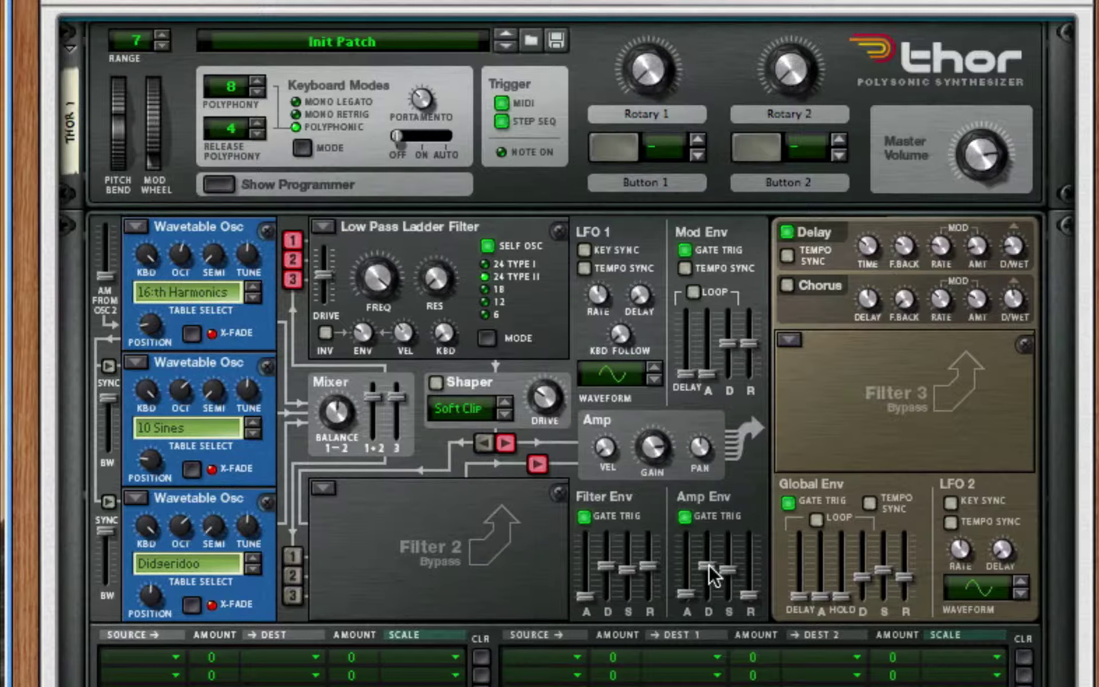
# Step: Lower the Amp envelope's decay and sustain to minimum and raise its attack slightly
pyautogui.moveTo(710, 565); pyautogui.dragTo(722, 626)
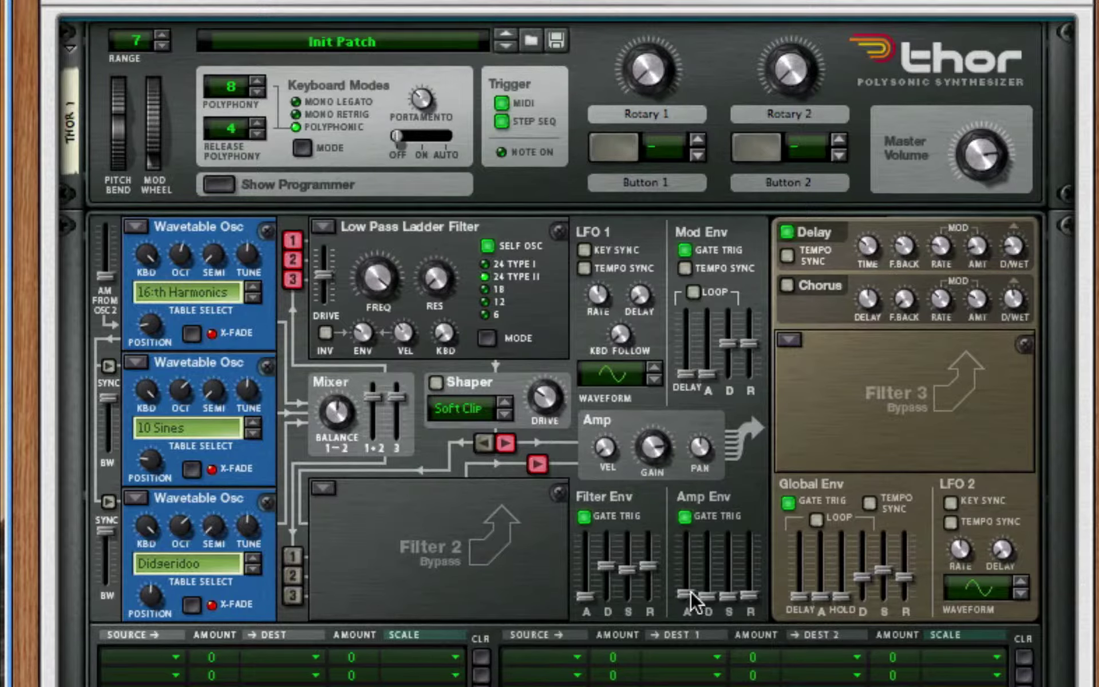
pyautogui.moveTo(685, 590); pyautogui.dragTo(689, 585)
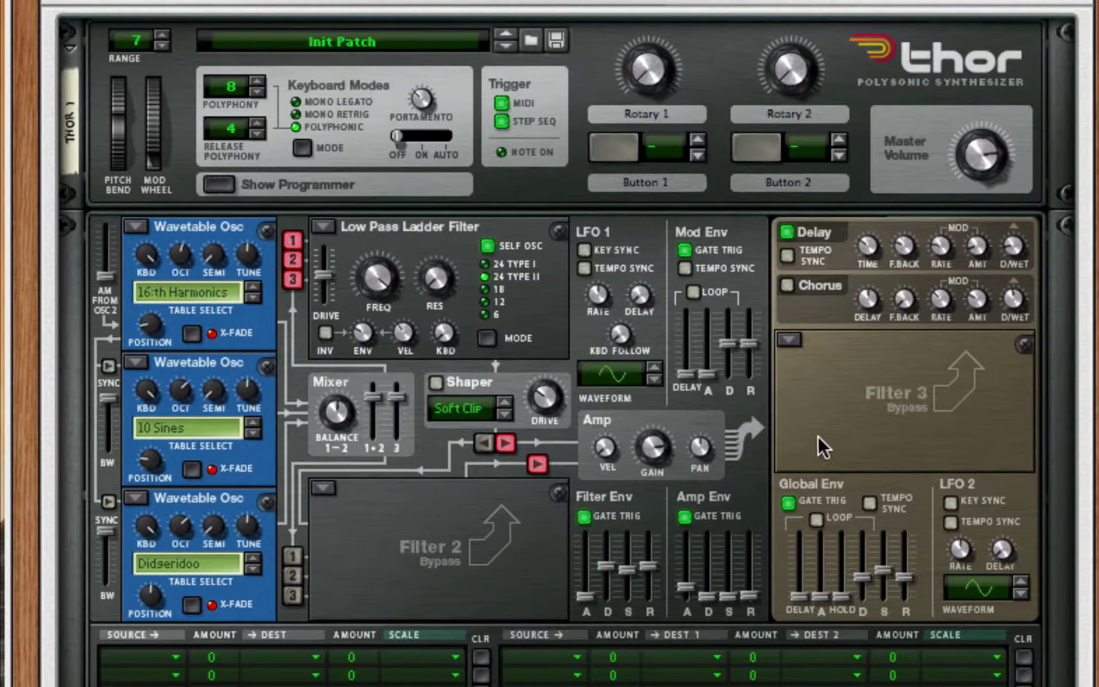
# Step: Raise the Amp envelope's release slightly and fine-tune its attack
pyautogui.moveTo(749, 596); pyautogui.dragTo(757, 574)
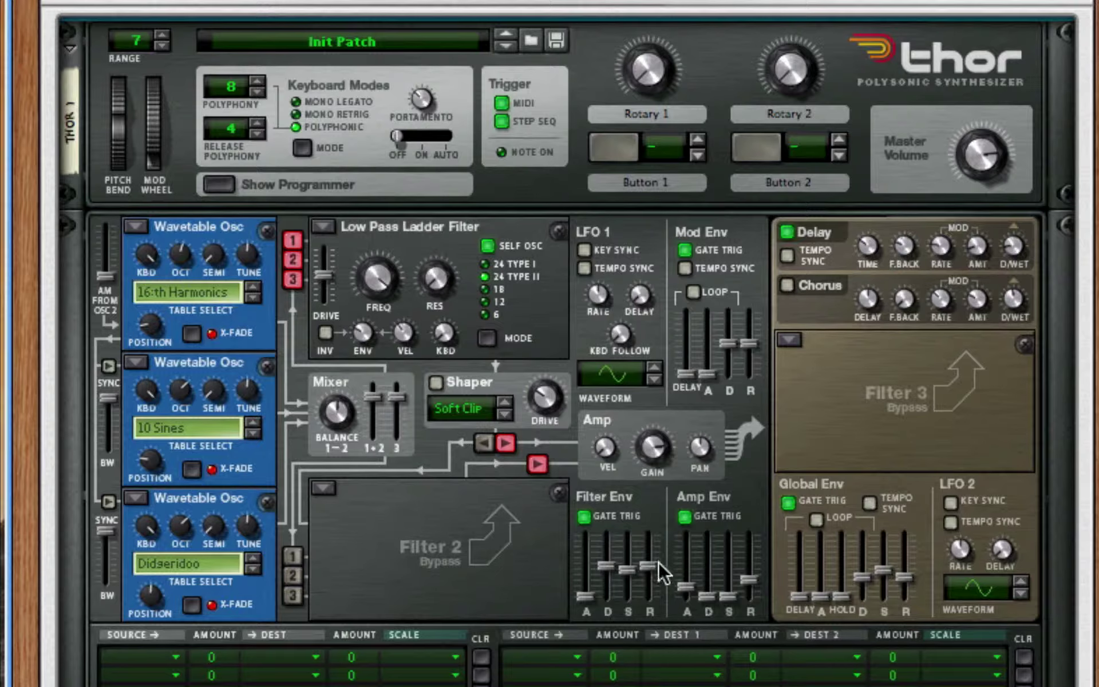
pyautogui.moveTo(689, 592)
pyautogui.moveTo(684, 580); pyautogui.dragTo(686, 579)
pyautogui.moveTo(681, 577)
pyautogui.mouseDown()
pyautogui.moveTo(685, 569)
pyautogui.moveTo(684, 585)
pyautogui.mouseUp()
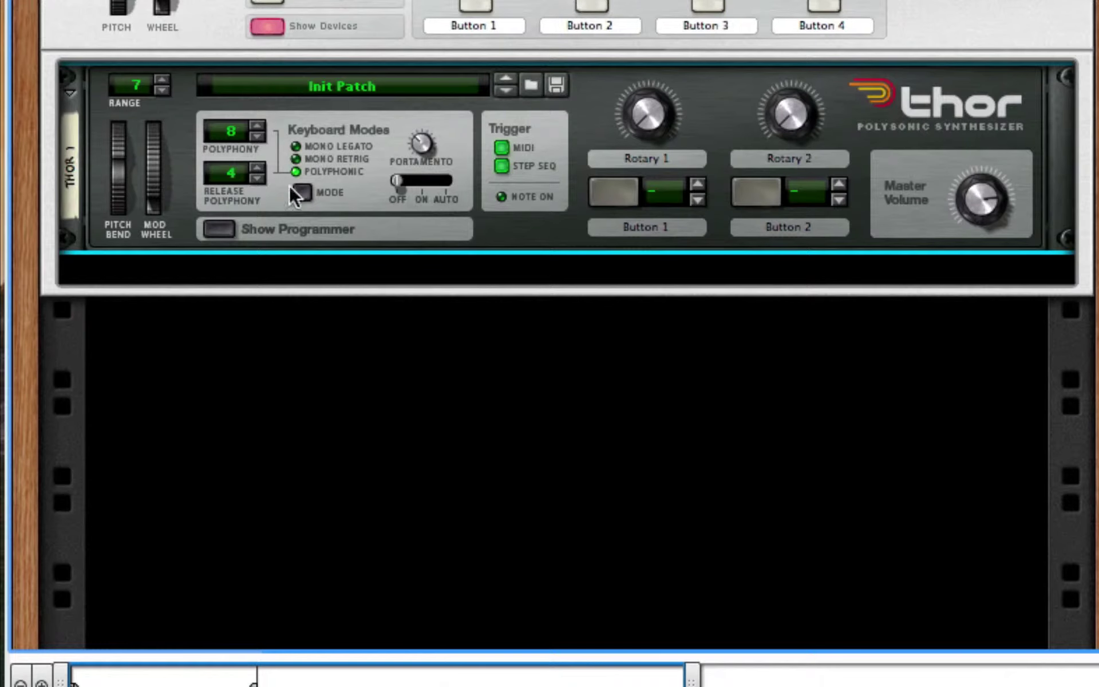
# Step: Add a Pulveriser Demolition effect below Thor inside the Combinator
pyautogui.click(541, 226)
pyautogui.rightClick(583, 212)
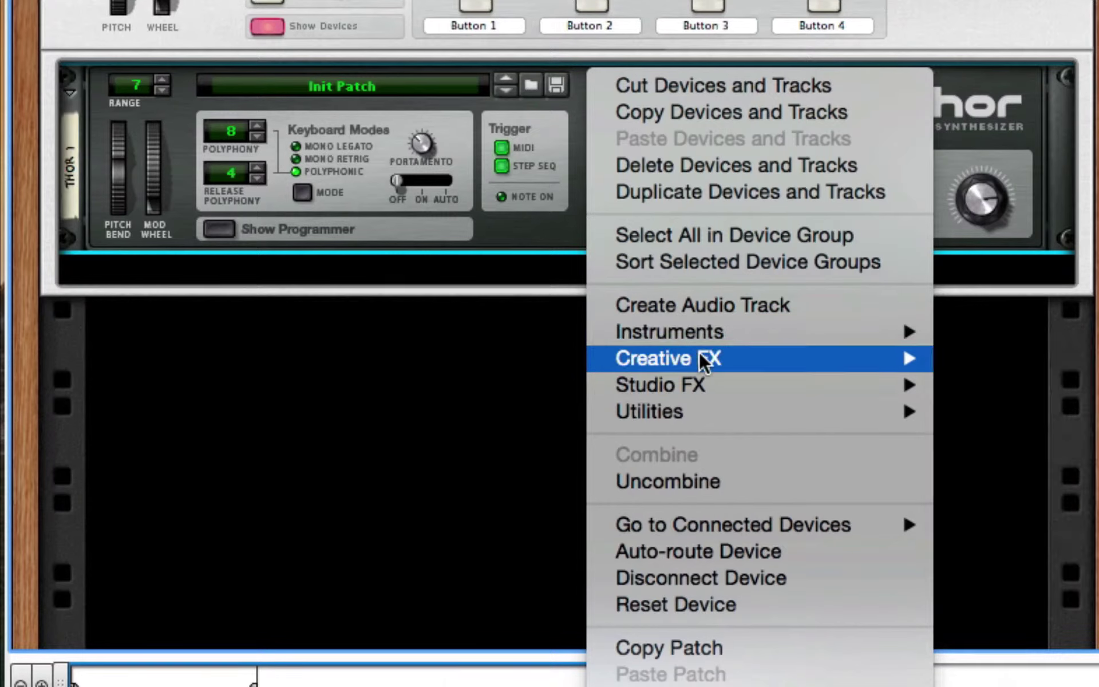
pyautogui.moveTo(910, 381)
pyautogui.moveTo(910, 358)
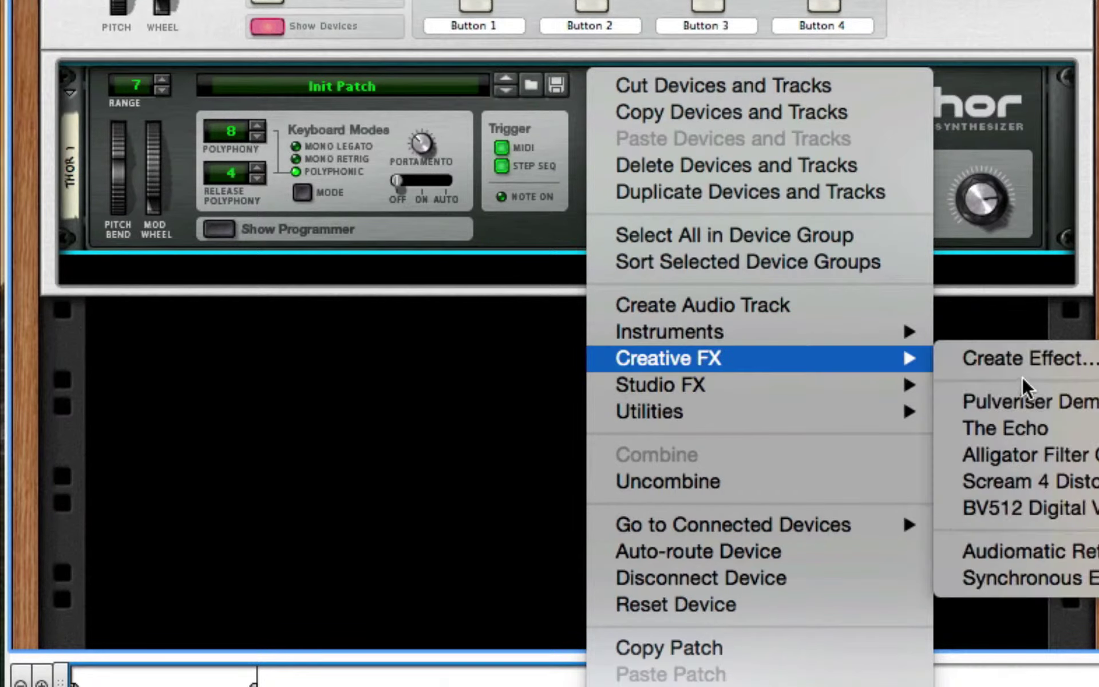
pyautogui.click(1031, 393)
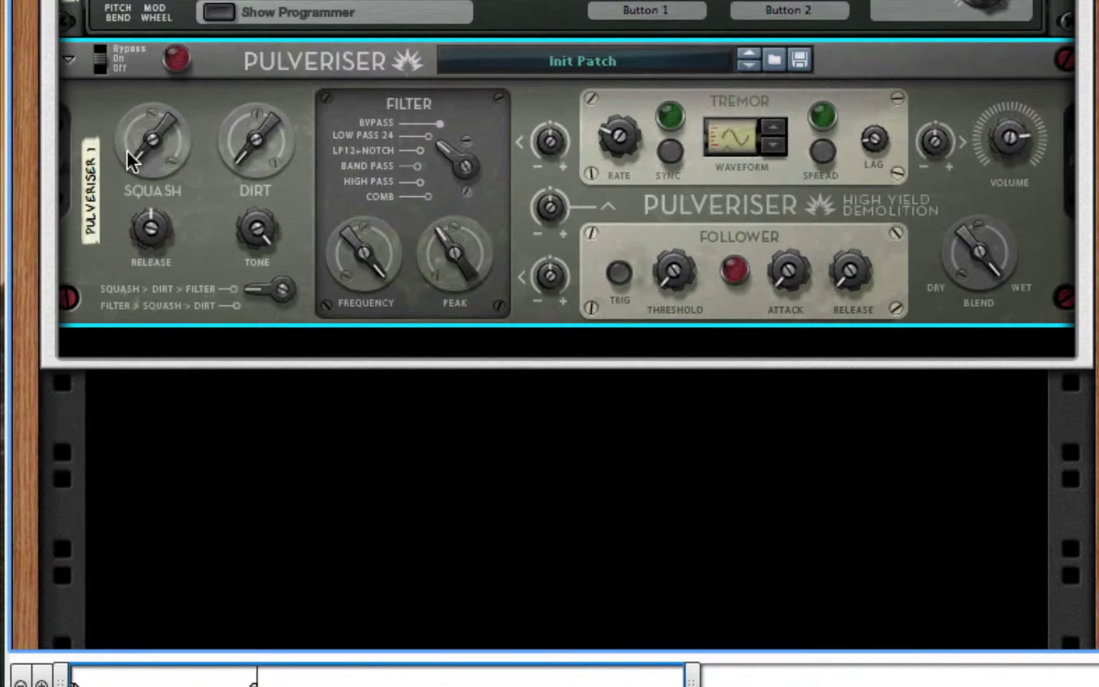
# Step: Raise the Pulveriser's squash, set its filter to High Pass with a low frequency, and fold the device
pyautogui.moveTo(128, 152); pyautogui.dragTo(159, 66)
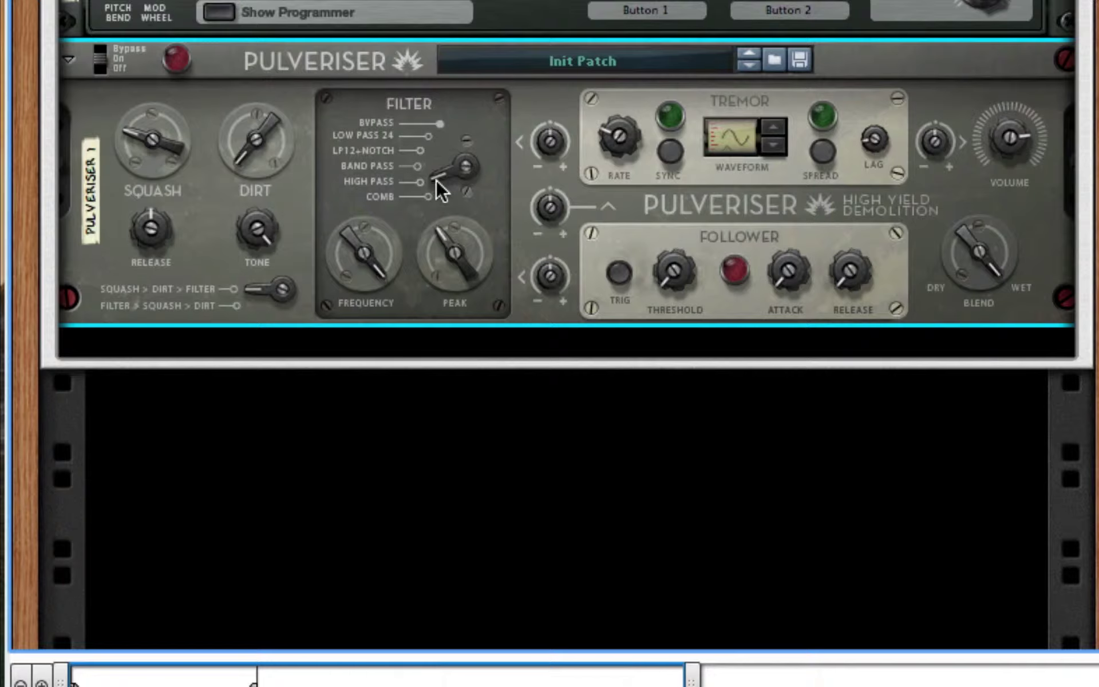
pyautogui.moveTo(342, 223); pyautogui.dragTo(381, 496)
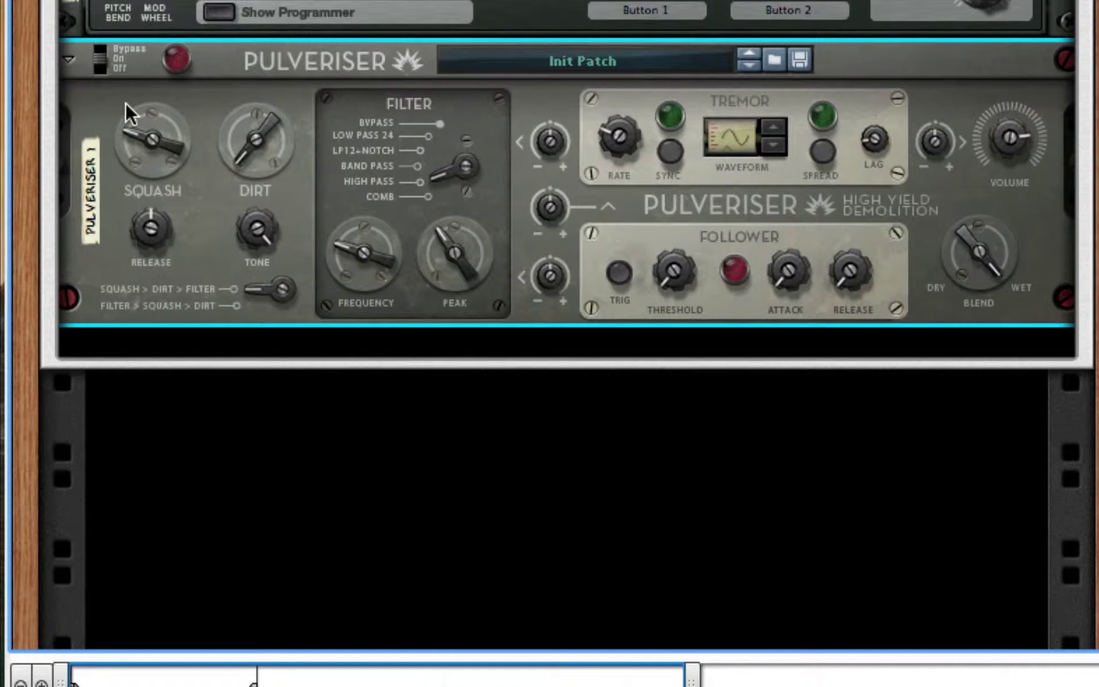
pyautogui.moveTo(125, 102)
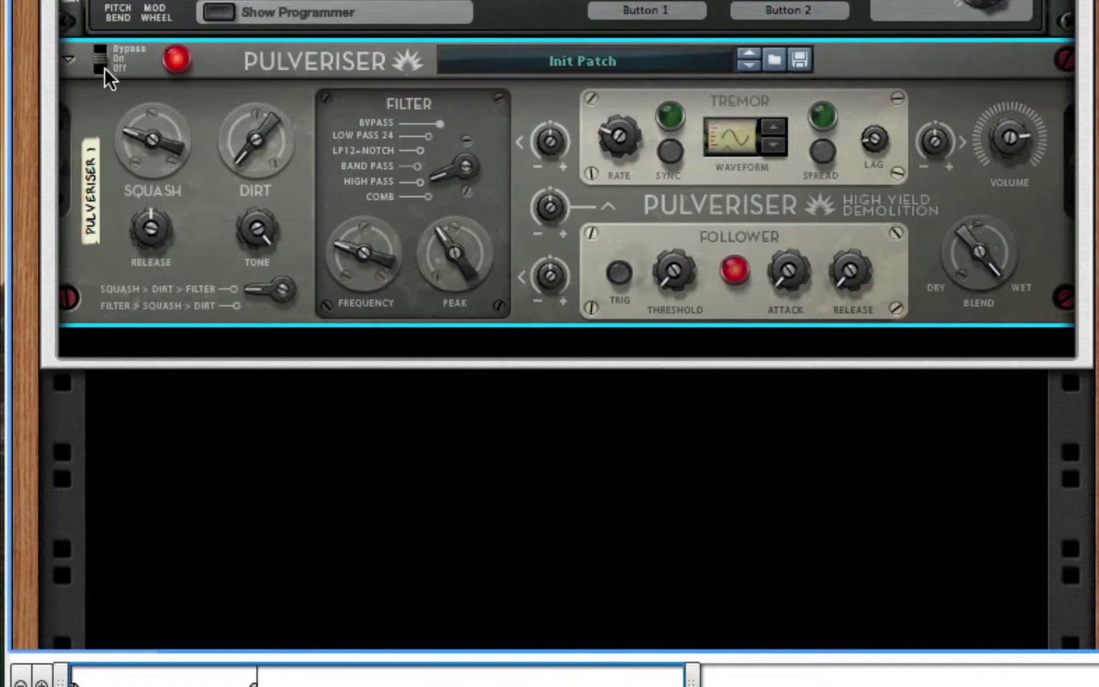
pyautogui.click(68, 59)
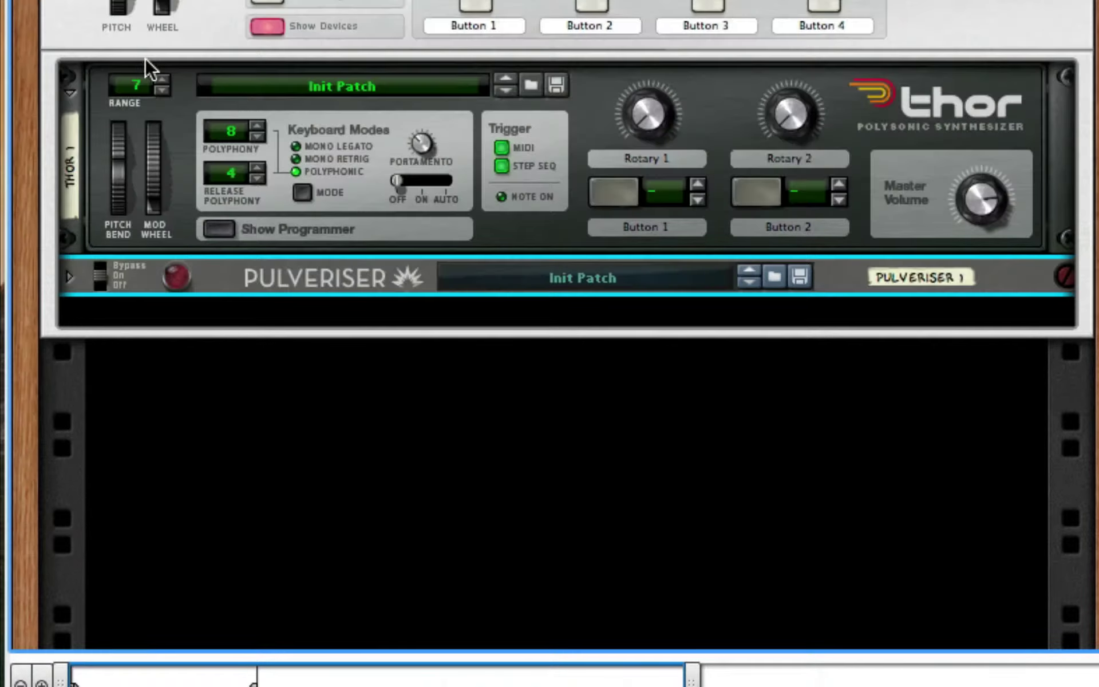
# Step: Add a BV512 Digital Vocoder below the Pulveriser
pyautogui.click(473, 266)
pyautogui.rightClick(307, 284)
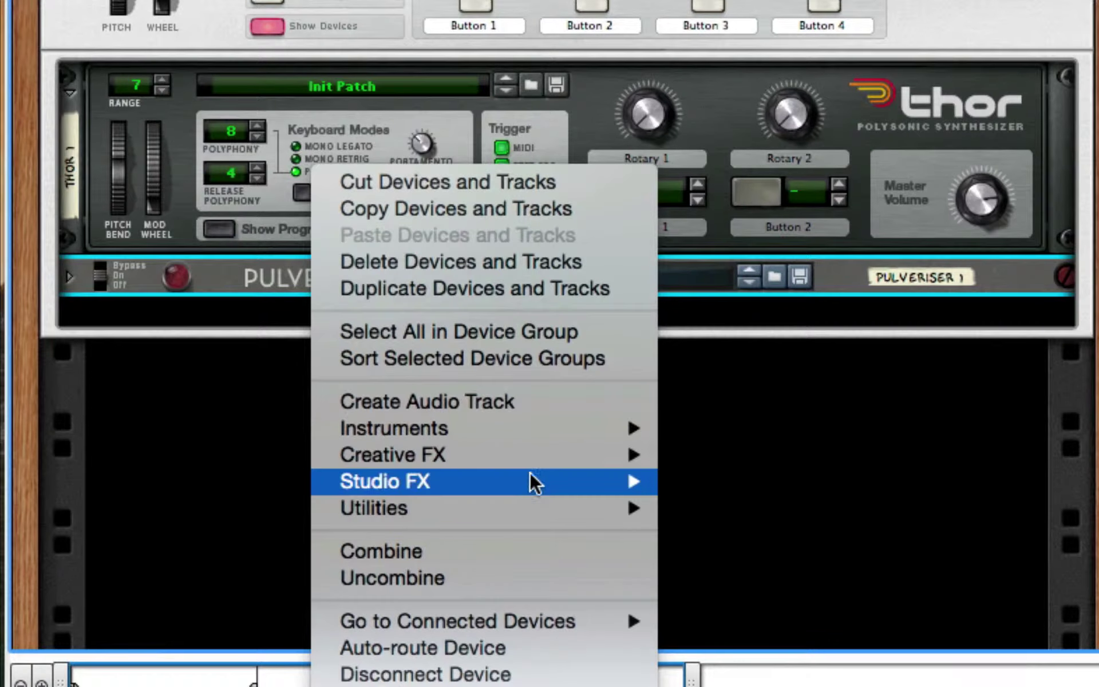
pyautogui.moveTo(544, 455)
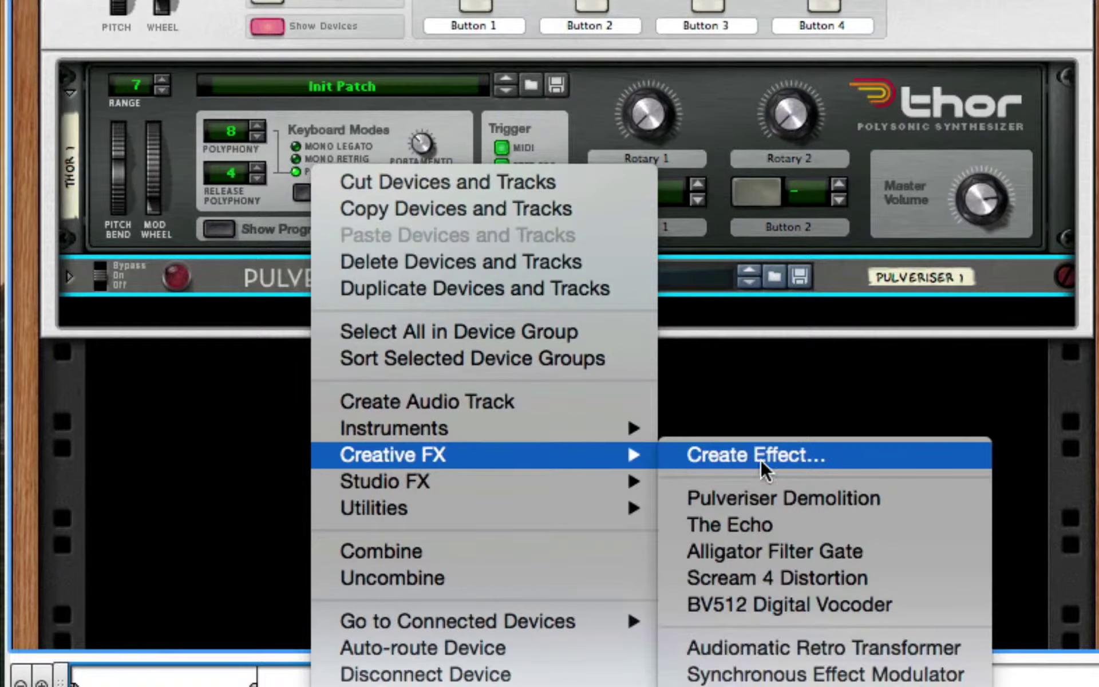
pyautogui.click(798, 599)
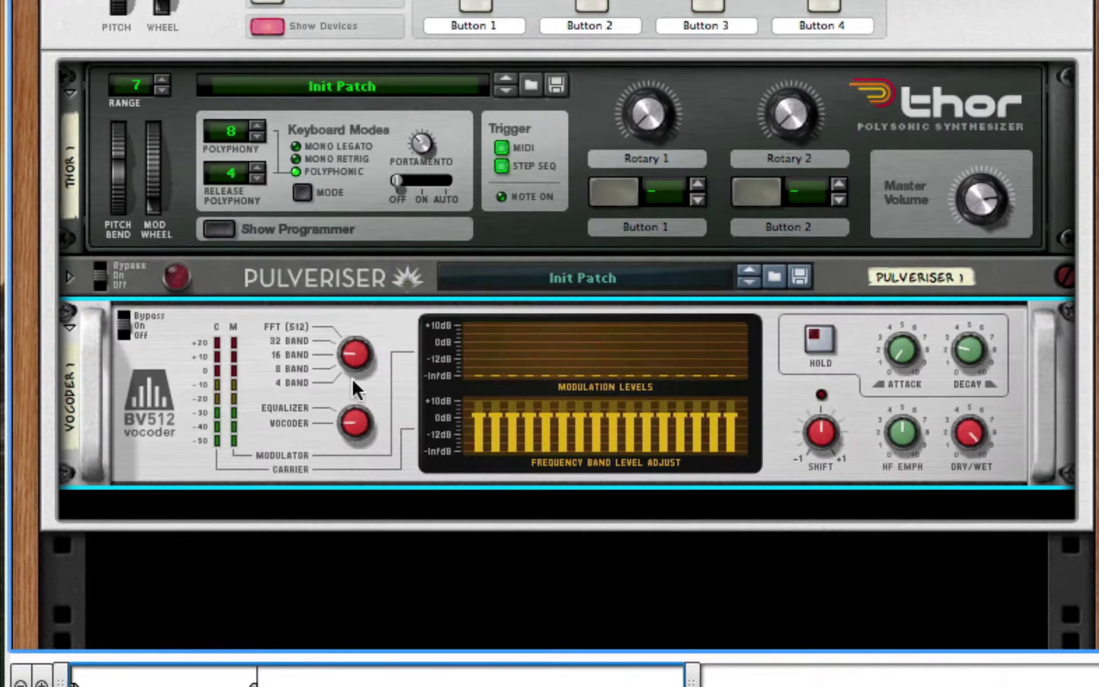
# Step: Switch the BV512 to Equalizer mode with 4 bands and raise its shift
pyautogui.click(359, 421)
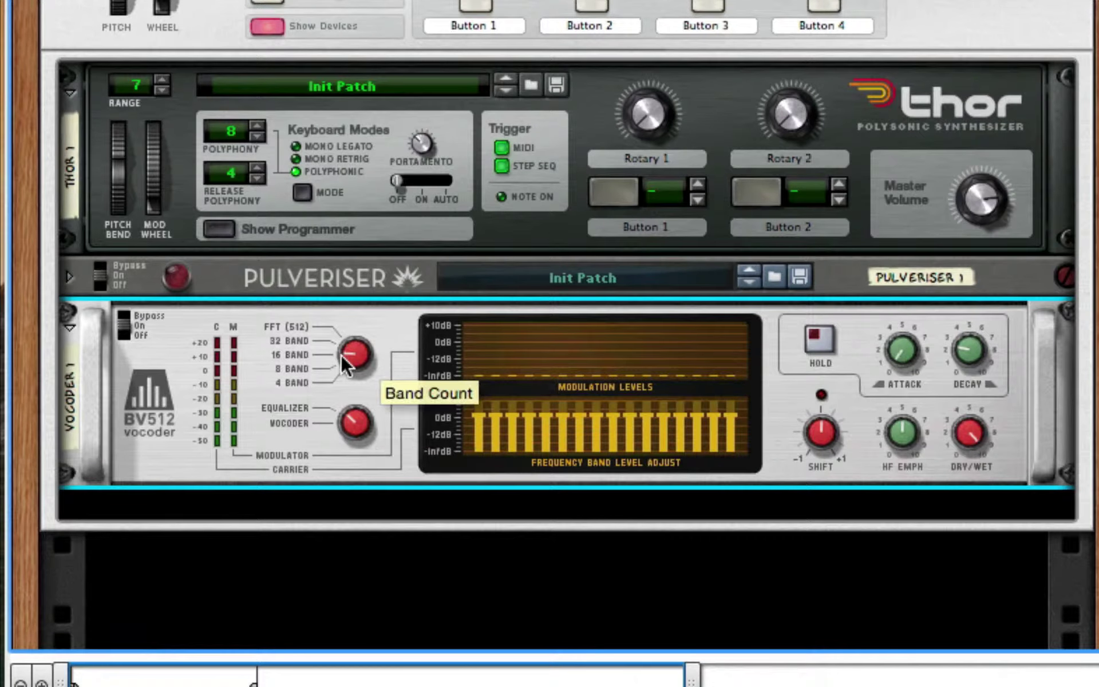
pyautogui.moveTo(341, 354); pyautogui.dragTo(368, 582)
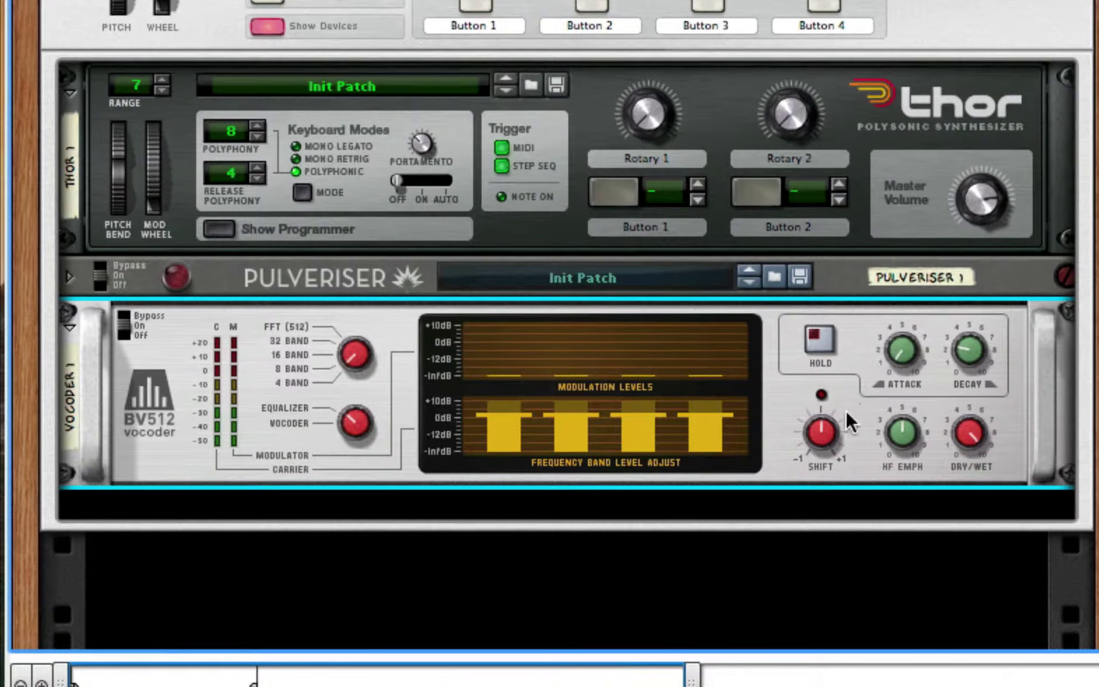
pyautogui.moveTo(823, 434); pyautogui.dragTo(842, 329)
# Step: Add The Echo below the vocoder, minimise its delay time, enable Keep Pitch and turn Sync off
pyautogui.rightClick(848, 360)
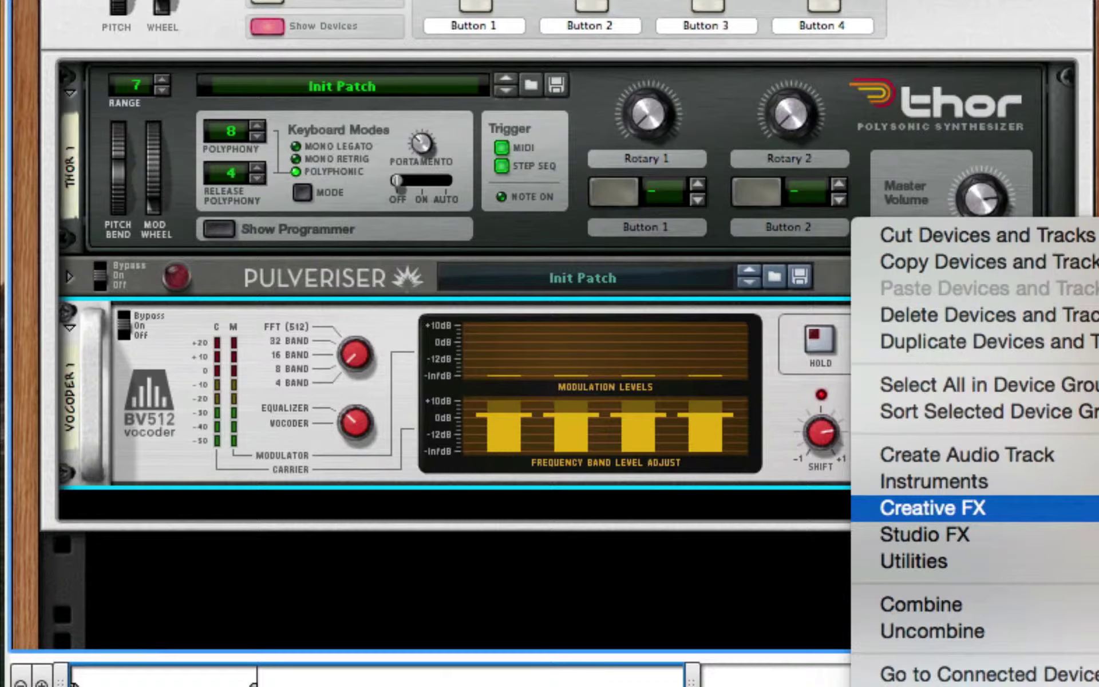
pyautogui.click(933, 507)
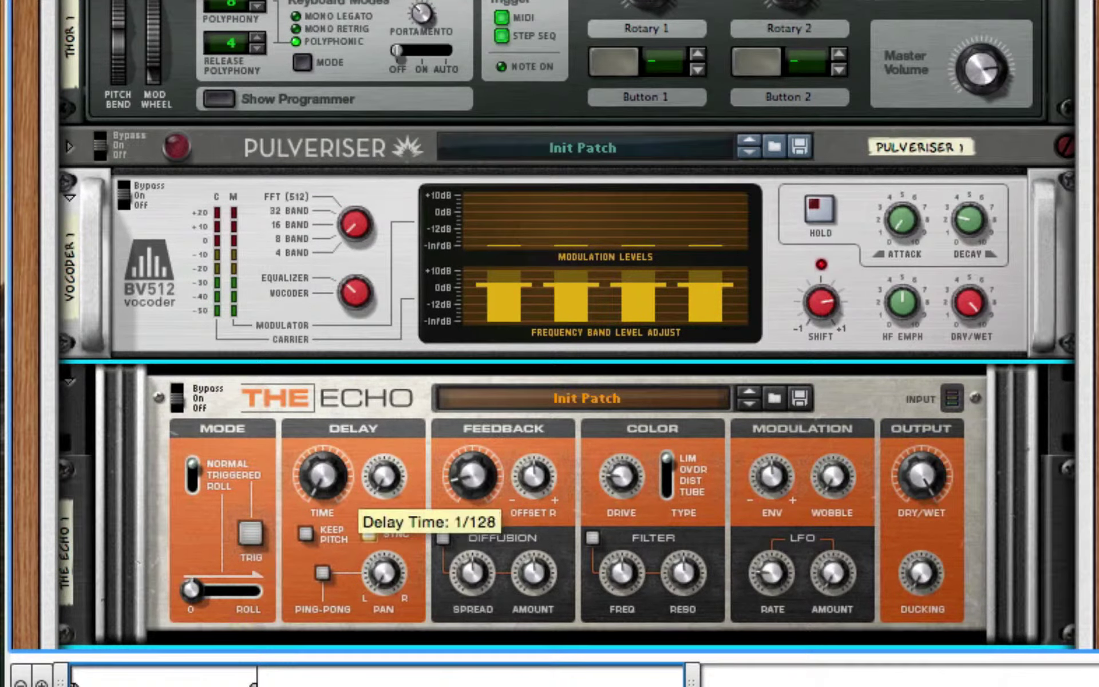
pyautogui.click(305, 534)
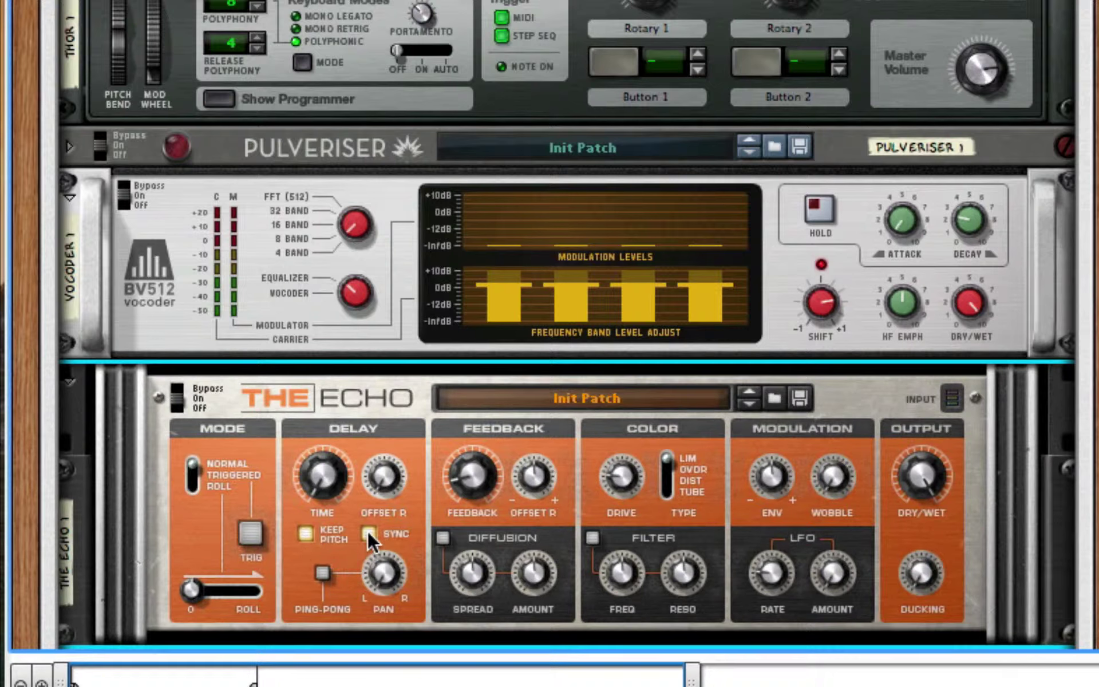
pyautogui.click(368, 533)
# Step: Set The Echo's right channel time offset to 16 ms
pyautogui.scroll(7, 381, 485)
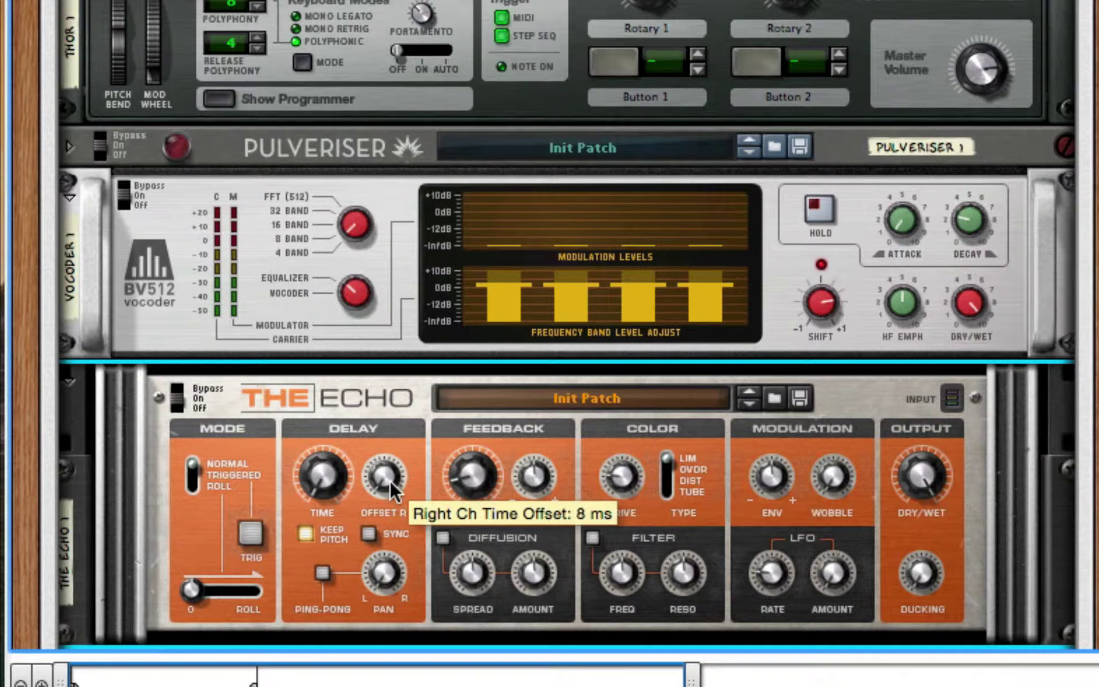
pyautogui.moveTo(389, 479); pyautogui.dragTo(390, 478)
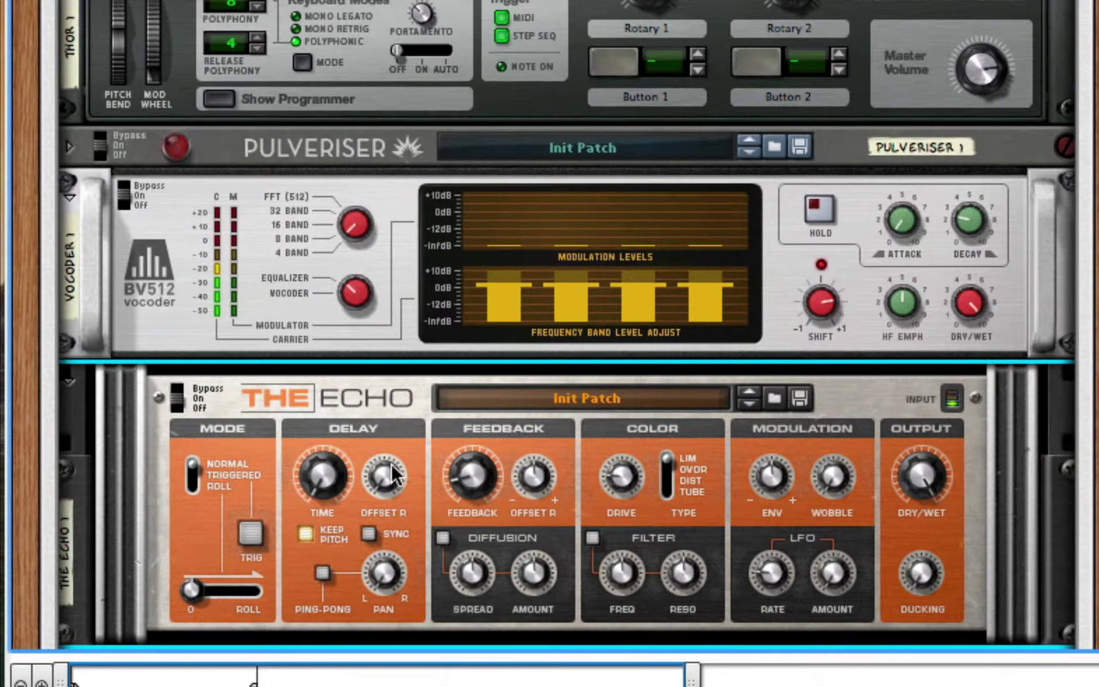
pyautogui.moveTo(388, 491)
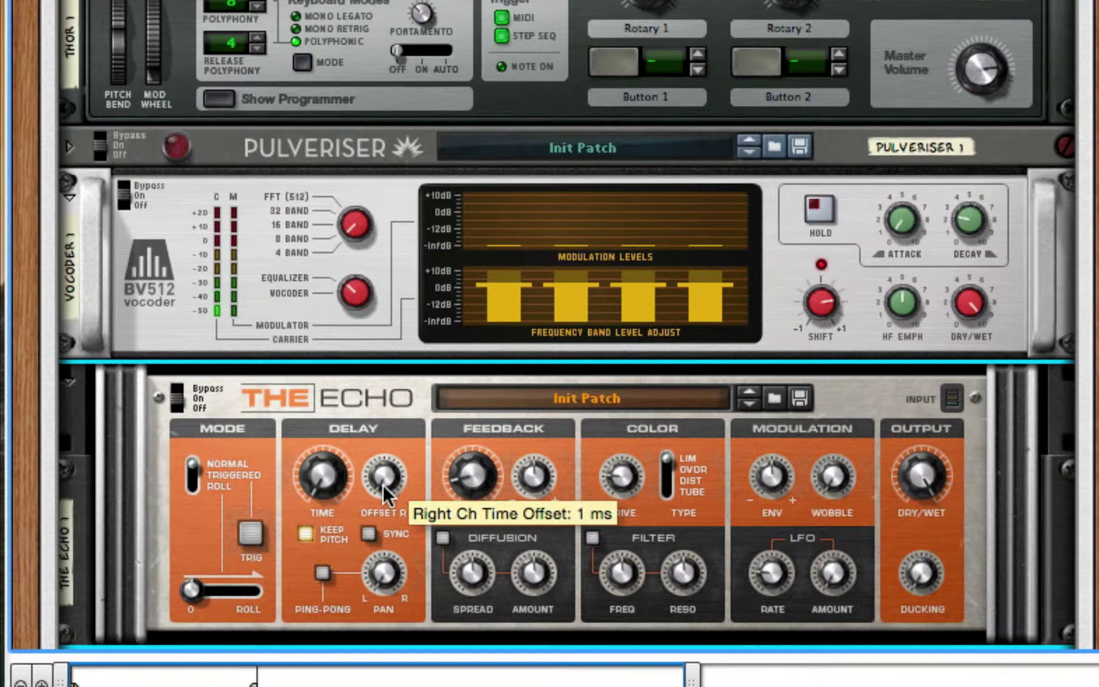
pyautogui.moveTo(384, 484); pyautogui.dragTo(383, 479)
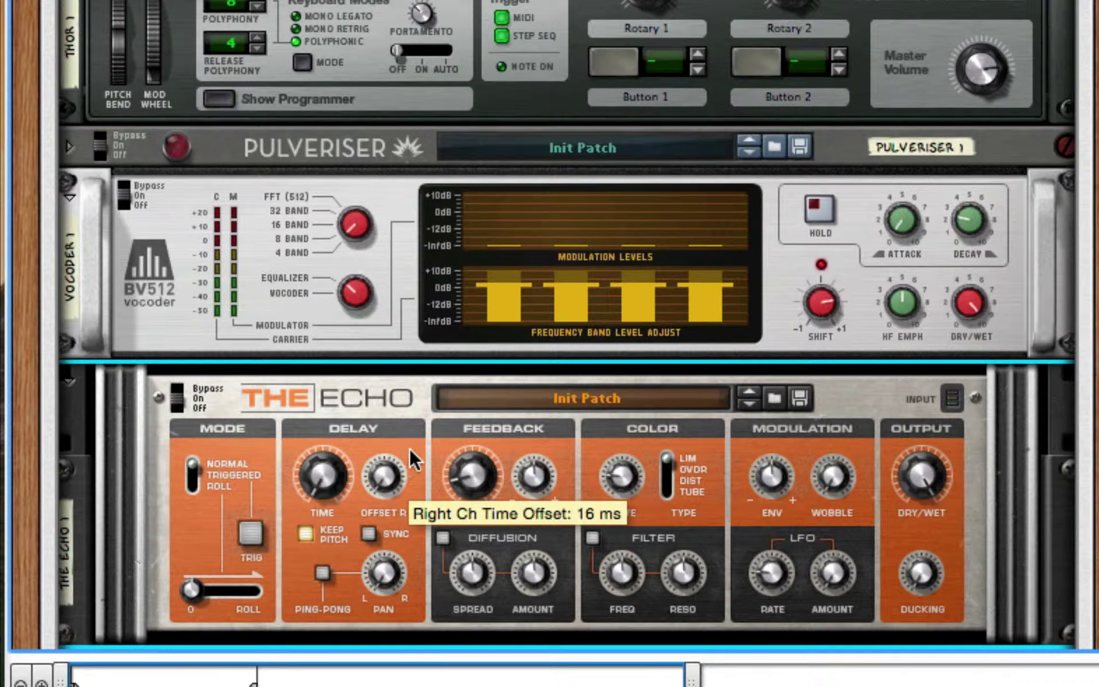
# Step: Replace The Echo with a UN-16 Unison effect below the vocoder
pyautogui.click(69, 381)
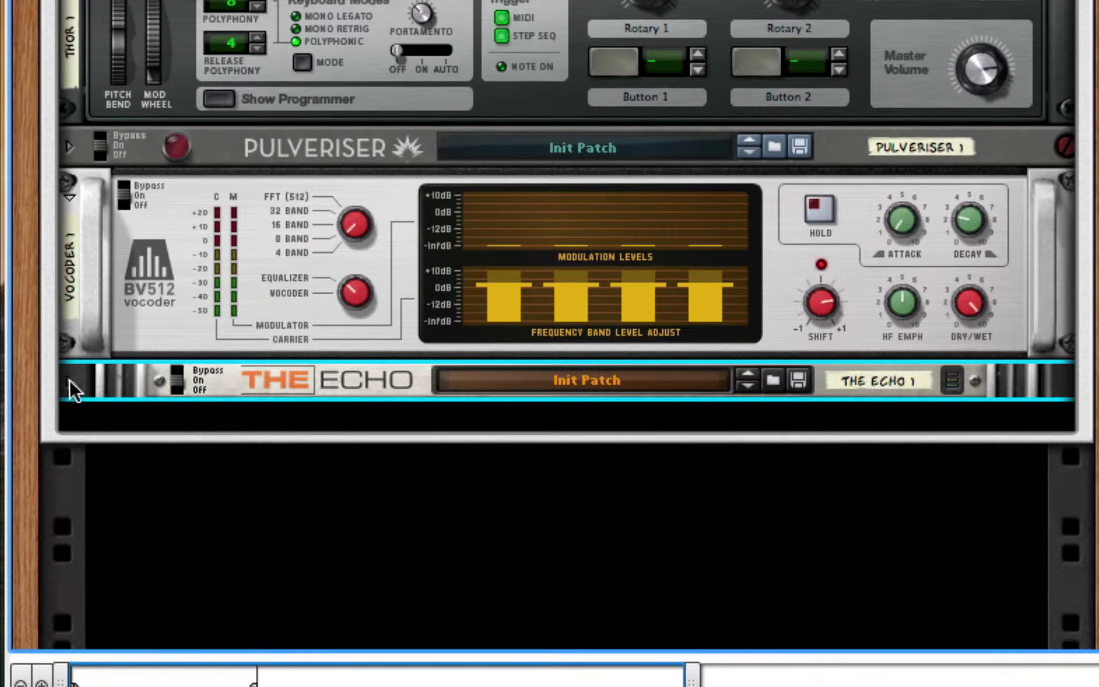
pyautogui.press('Delete')
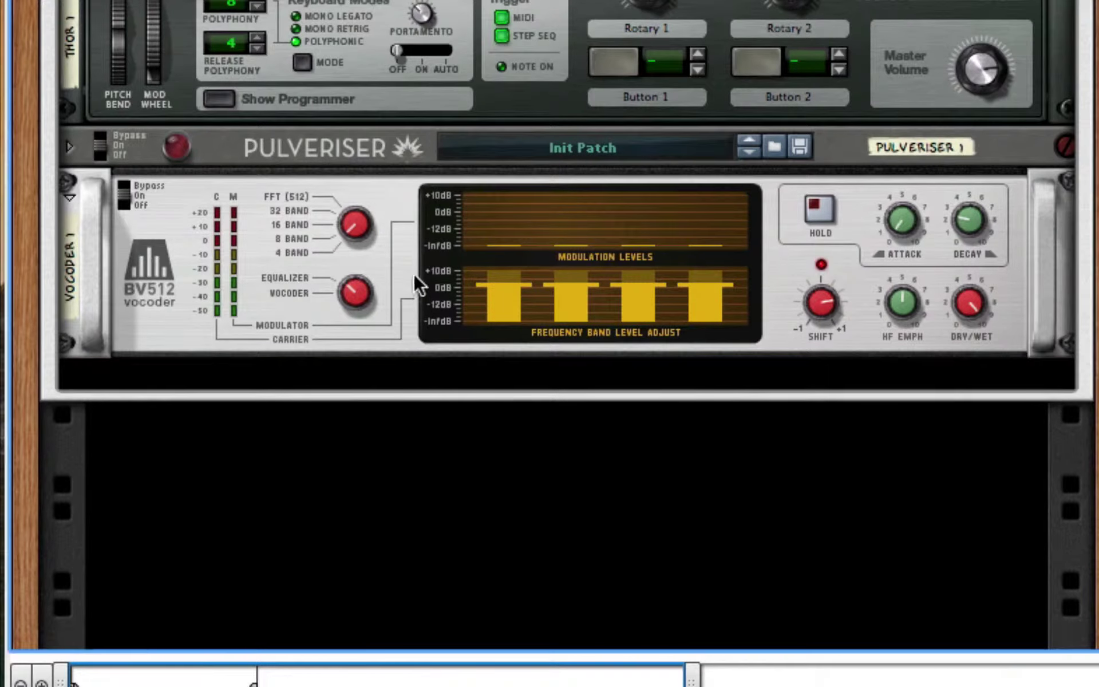
pyautogui.rightClick(397, 219)
pyautogui.moveTo(540, 534)
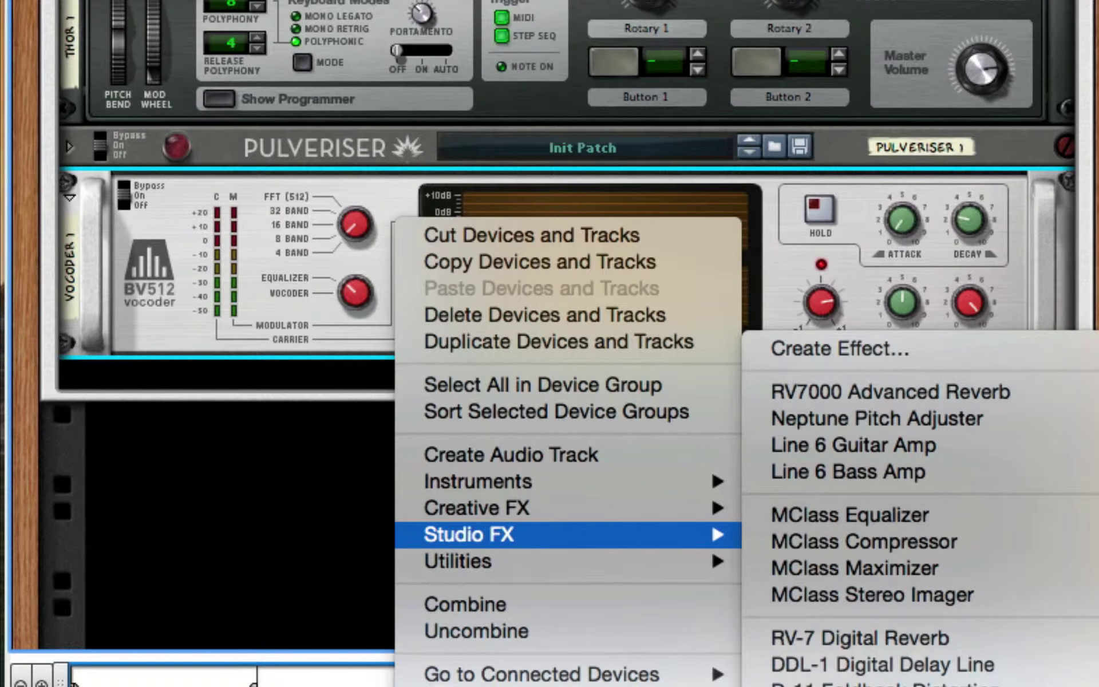
pyautogui.click(858, 681)
# Step: Add a DDL-1 Digital Delay Line after the Unison and lower the Unison's dry/wet
pyautogui.rightClick(508, 383)
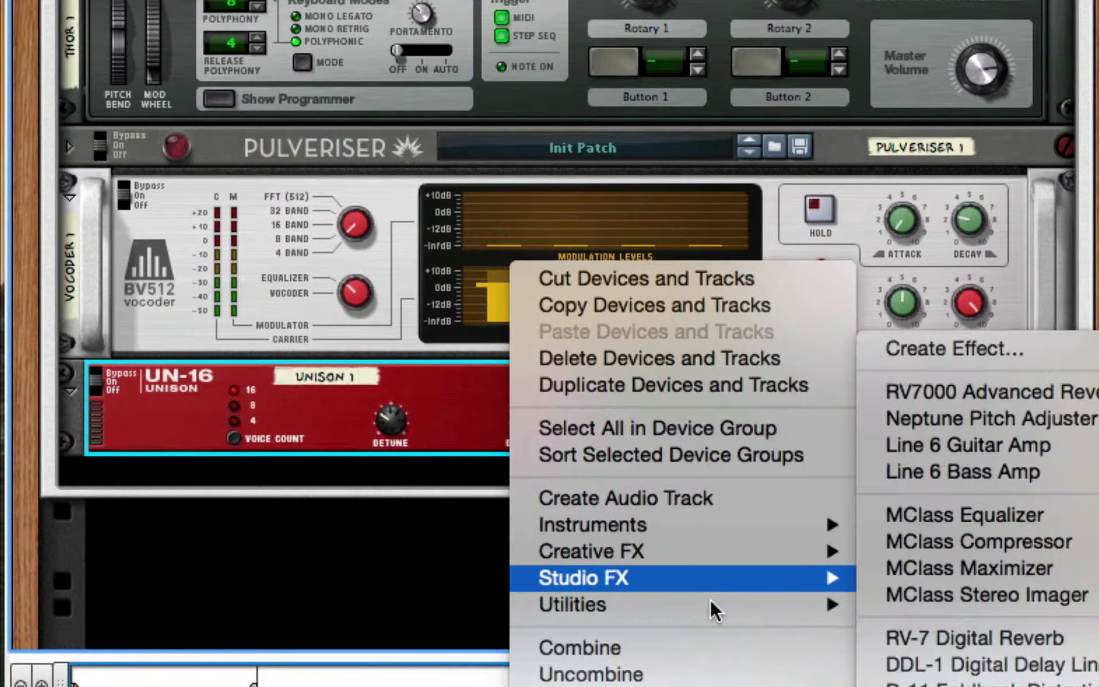
pyautogui.moveTo(725, 579)
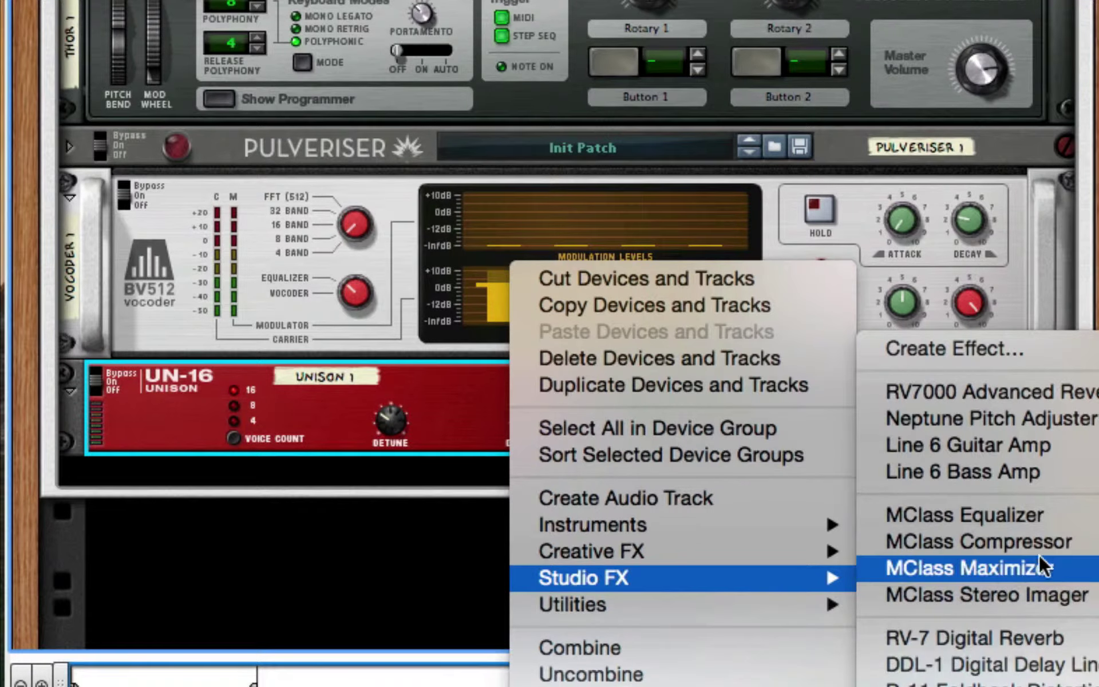
pyautogui.click(1056, 664)
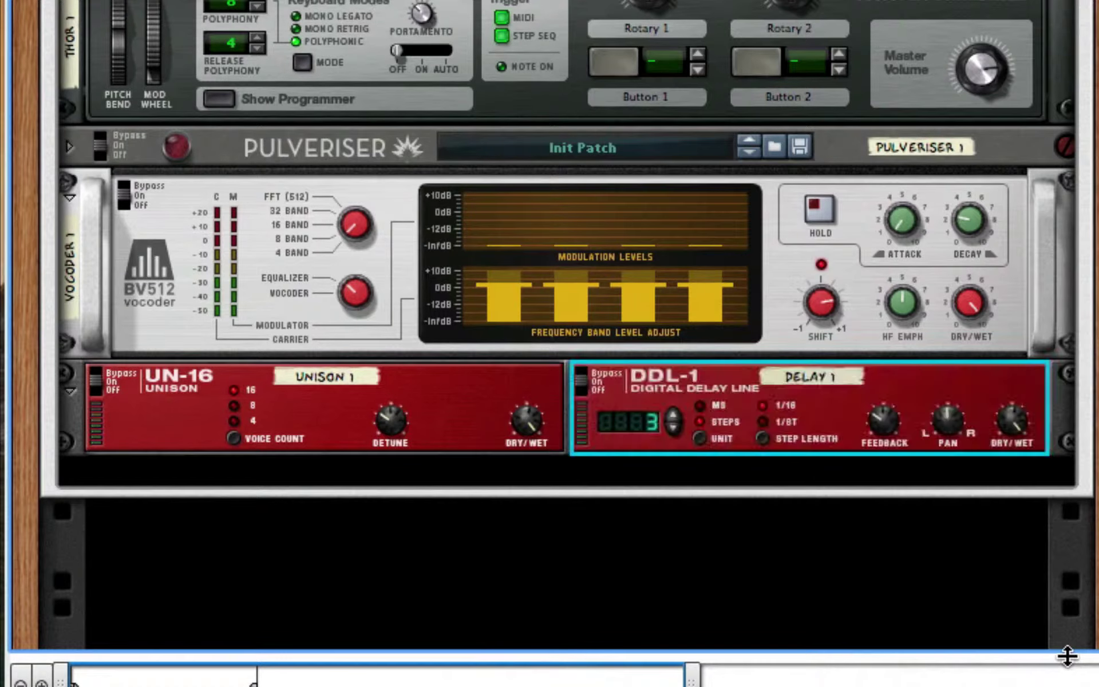
pyautogui.moveTo(531, 404); pyautogui.dragTo(510, 636)
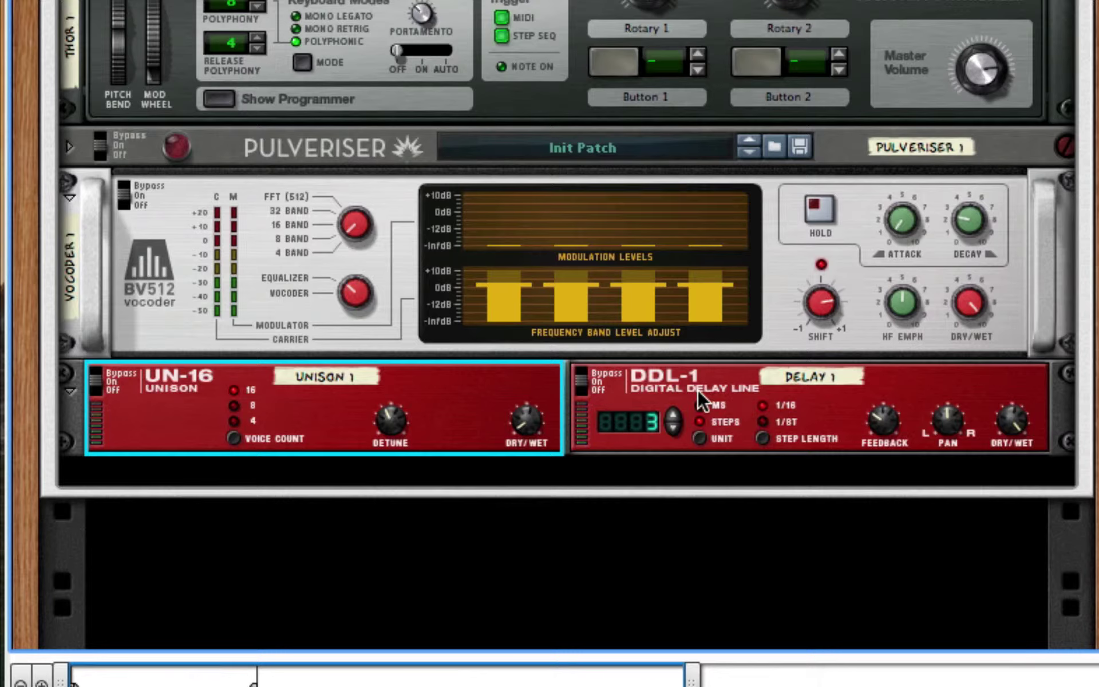
# Step: Switch the DDL-1's unit to milliseconds, shorten its delay time, and lower its feedback and dry/wet
pyautogui.click(700, 405)
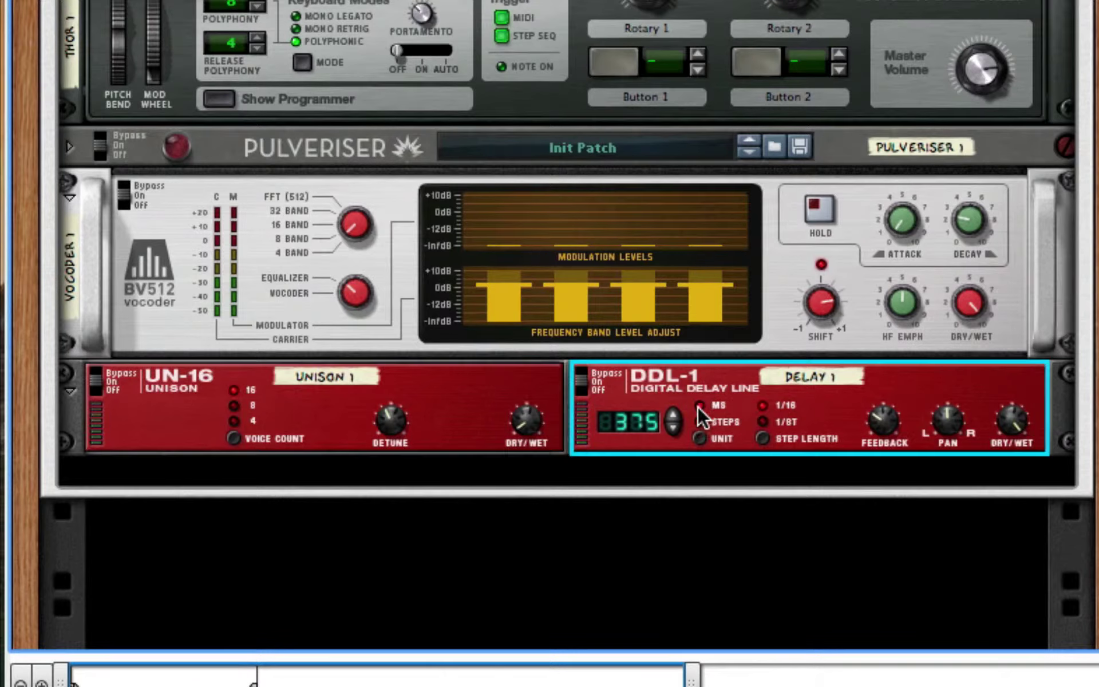
pyautogui.moveTo(636, 428); pyautogui.dragTo(637, 492)
pyautogui.moveTo(877, 422); pyautogui.dragTo(867, 500)
pyautogui.moveTo(1011, 421); pyautogui.dragTo(1011, 638)
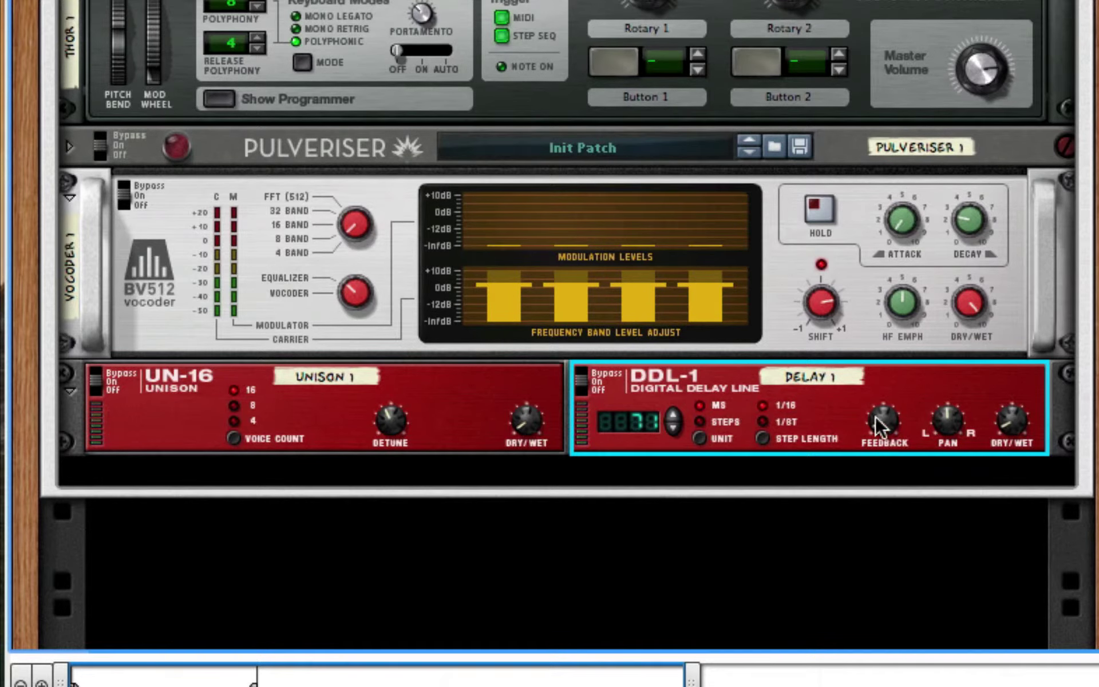
# Step: Delete the UN-16 Unison and the DDL-1 delay from the Combinator
pyautogui.click(484, 423)
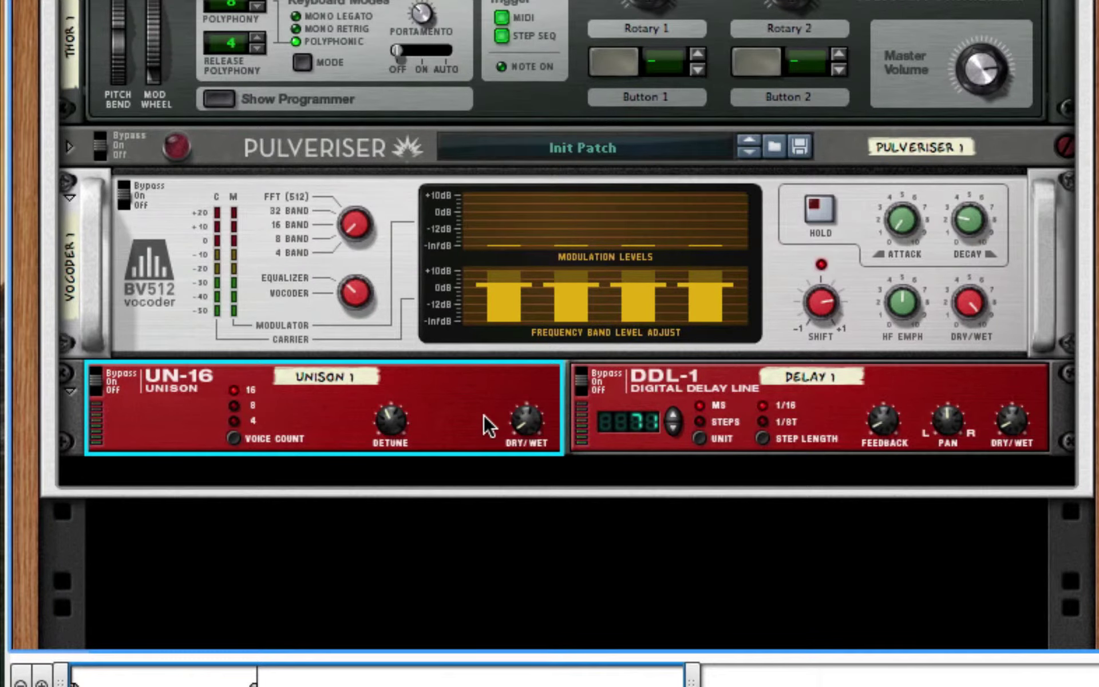
pyautogui.press('Delete')
pyautogui.click(483, 414)
pyautogui.press('Delete')
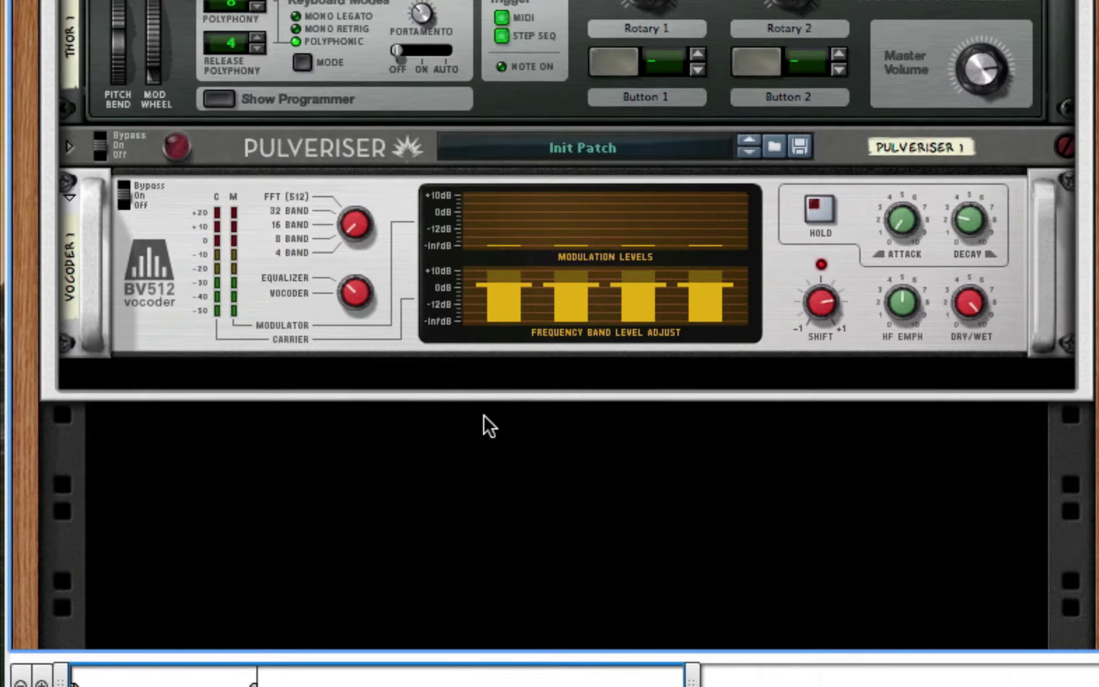
# Step: Add The Echo below the BV512 vocoder and load the 16 Wide patch into it
pyautogui.rightClick(349, 322)
pyautogui.moveTo(645, 516)
pyautogui.click(735, 582)
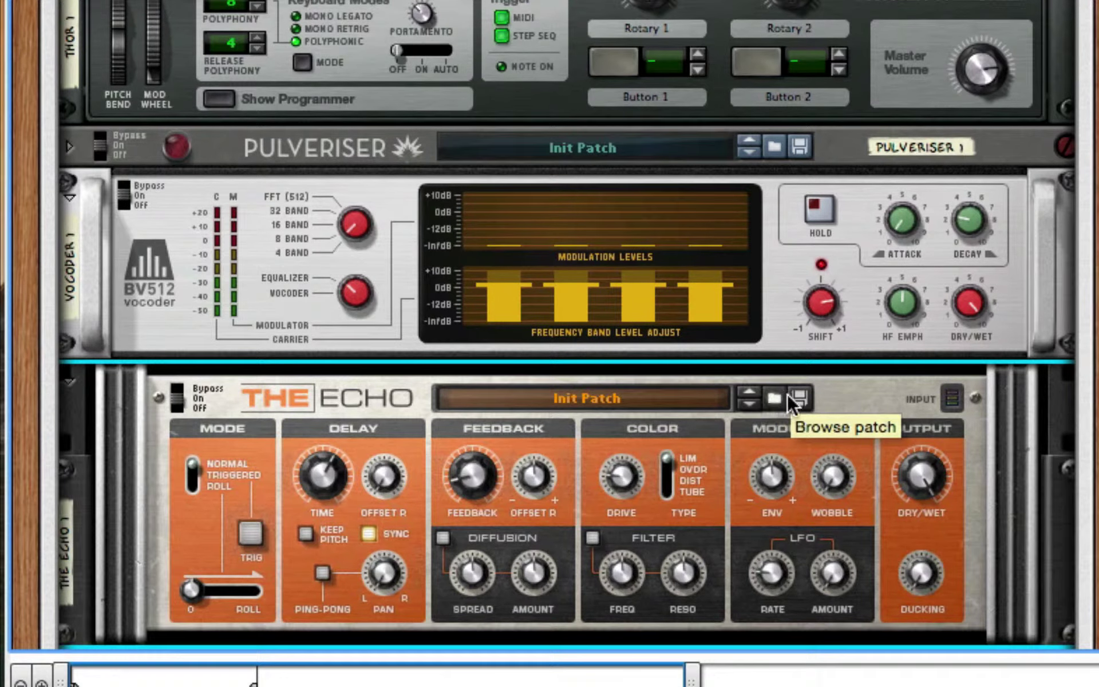
pyautogui.click(791, 397)
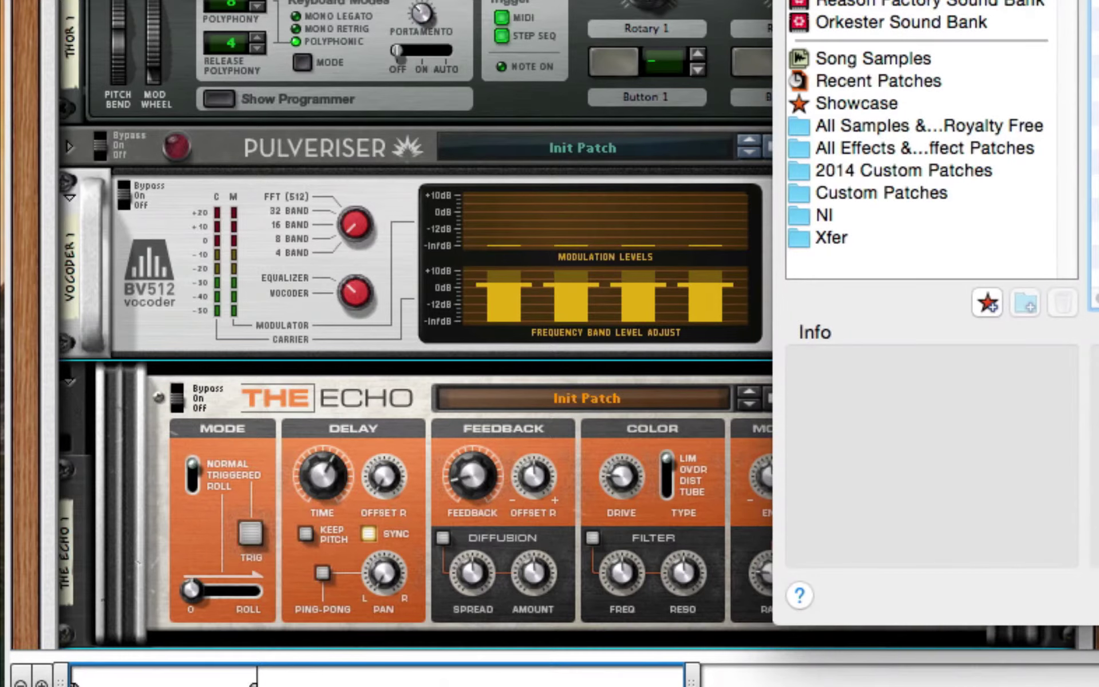
pyautogui.press('Down')
pyautogui.press('Return')
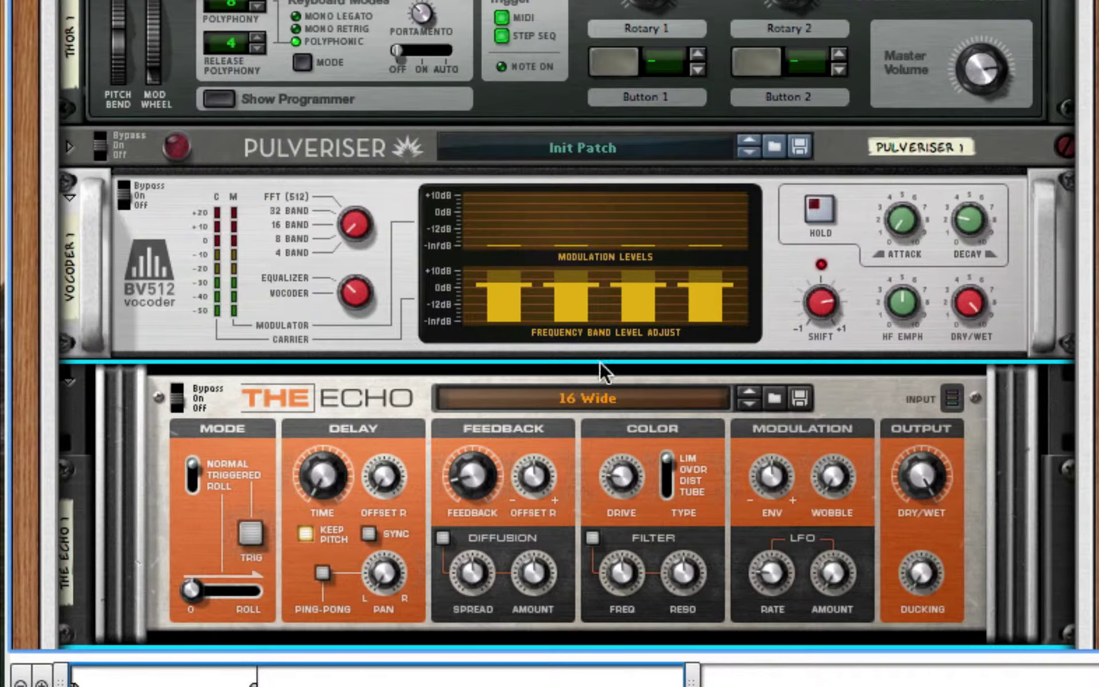
# Step: Check The Echo's Keep Pitch and delay time settings, and fold the device
pyautogui.scroll(-5, 589, 413)
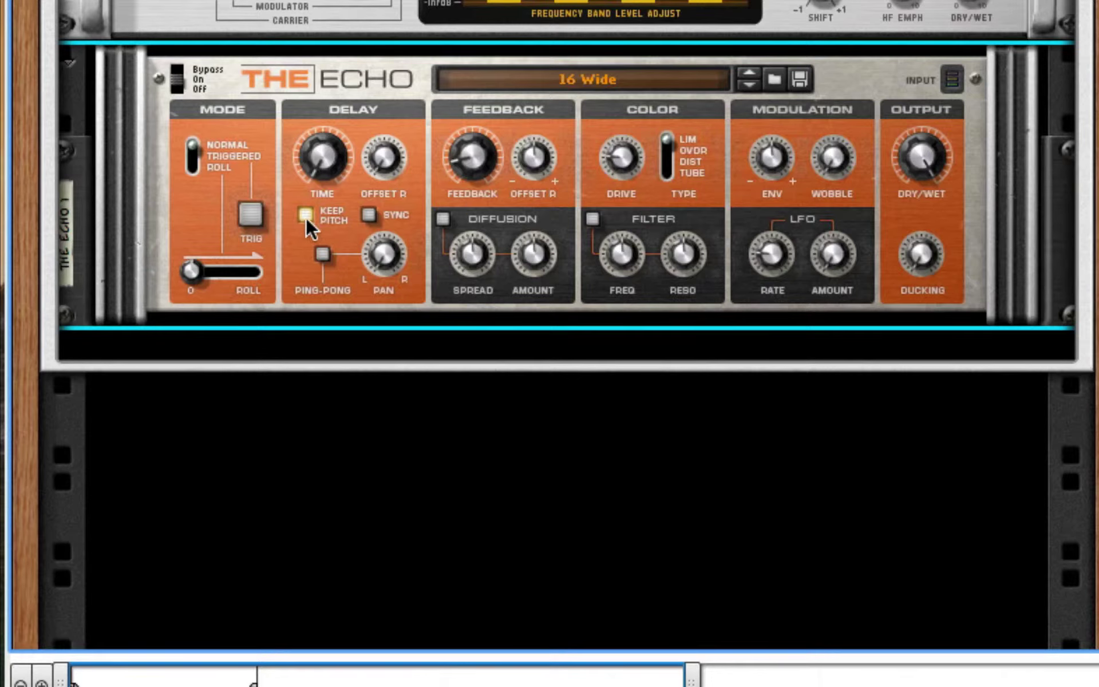
pyautogui.click(68, 64)
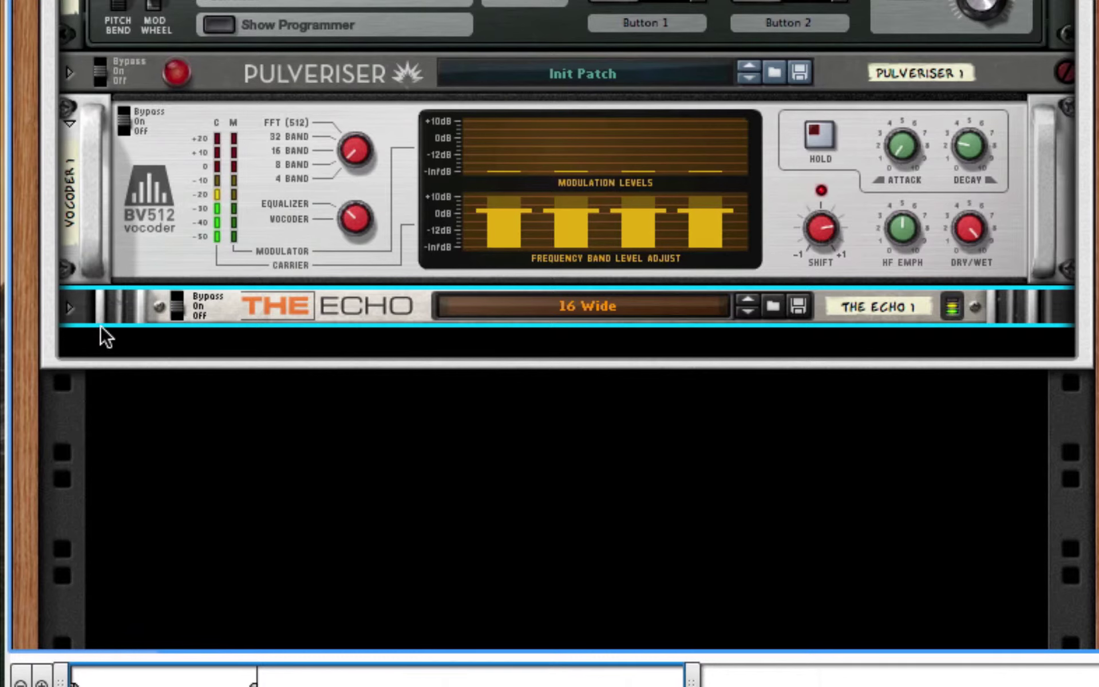
pyautogui.click(68, 309)
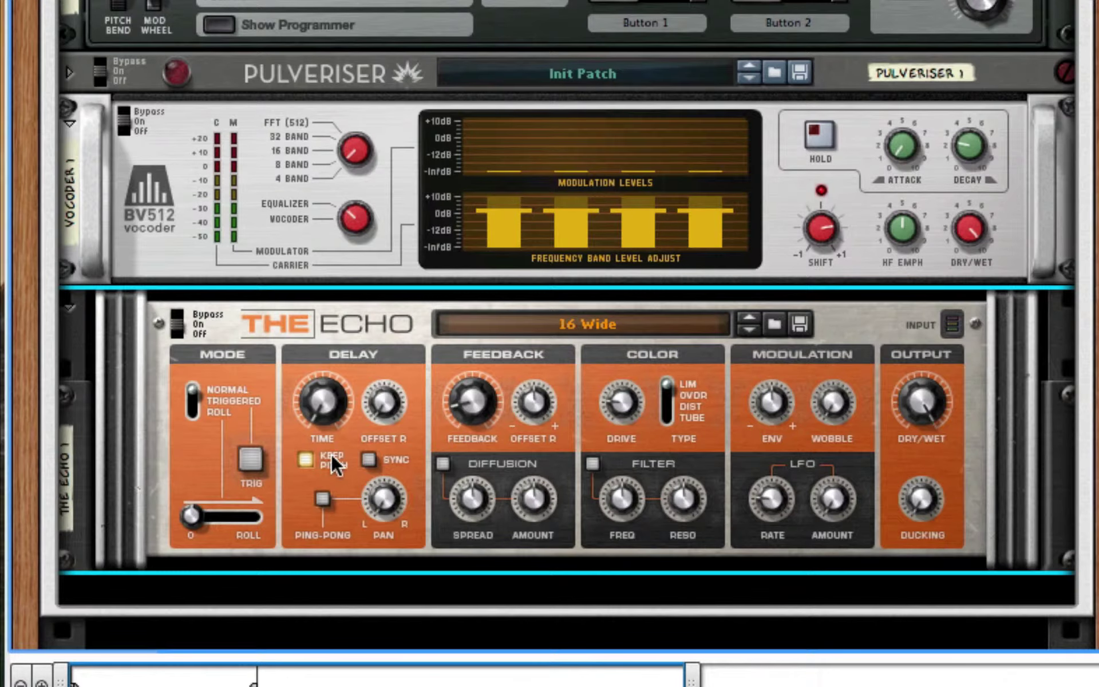
pyautogui.click(308, 457)
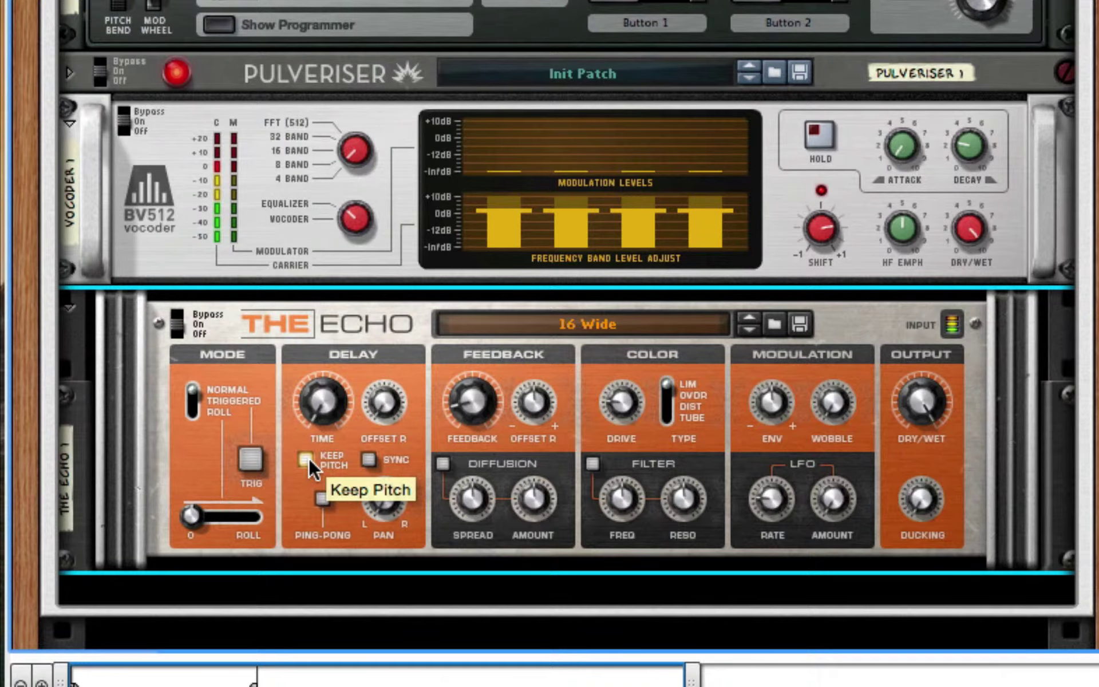
pyautogui.click(308, 457)
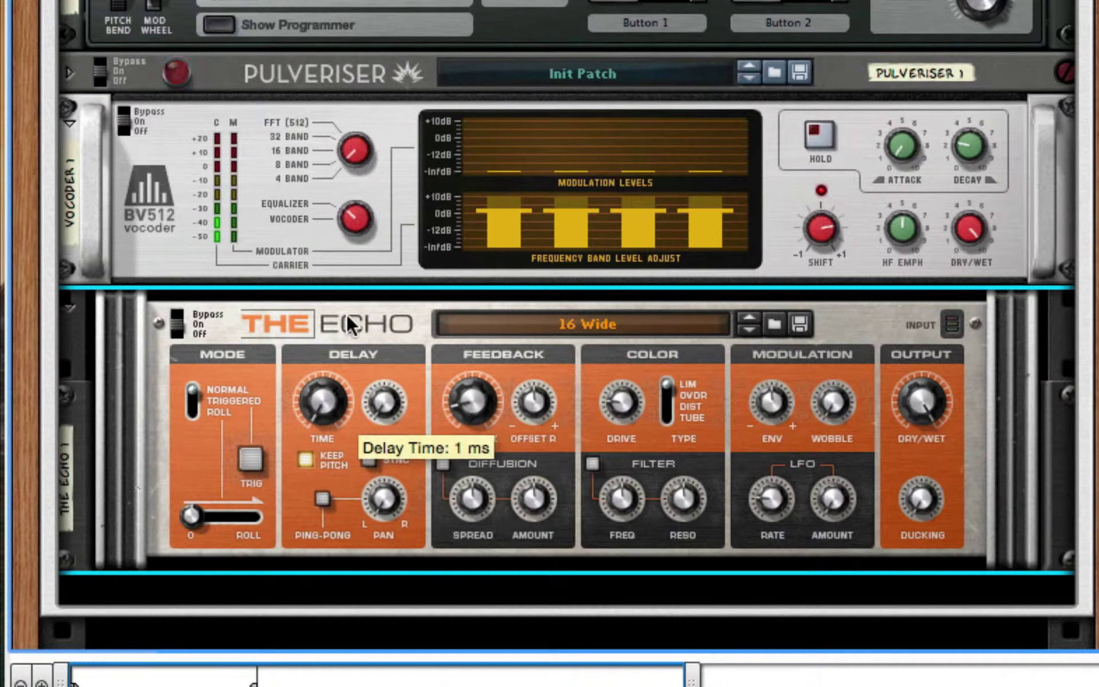
pyautogui.click(68, 307)
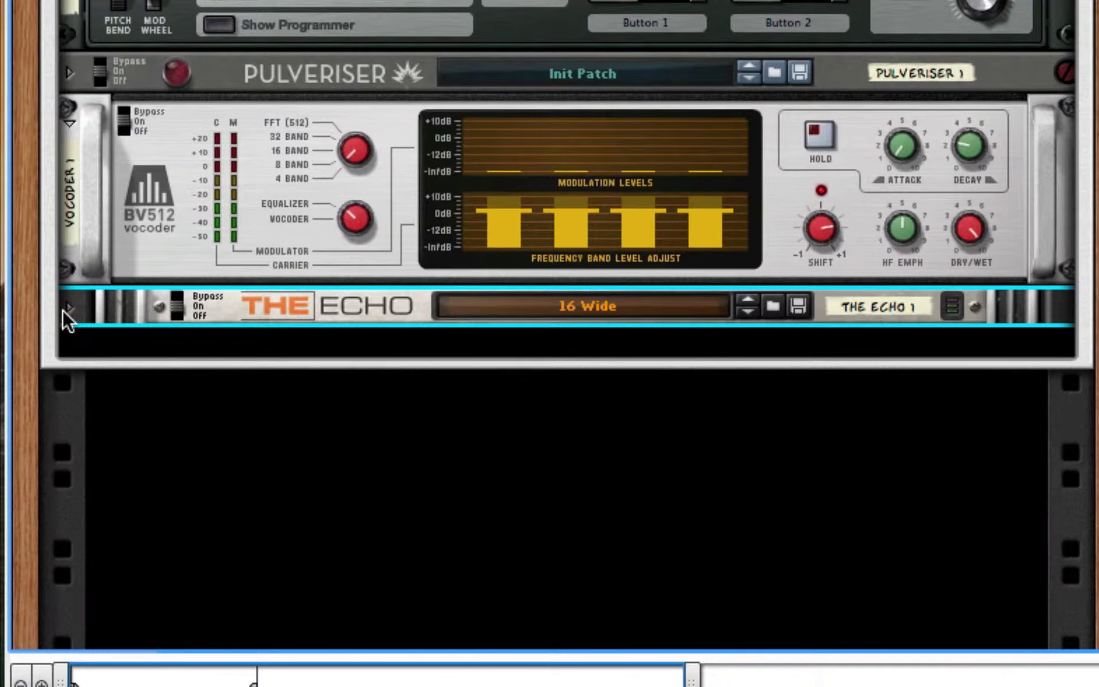
# Step: Add an RV7000 Advanced Reverb below The Echo and load the ALL Treetops patch into it
pyautogui.rightClick(233, 293)
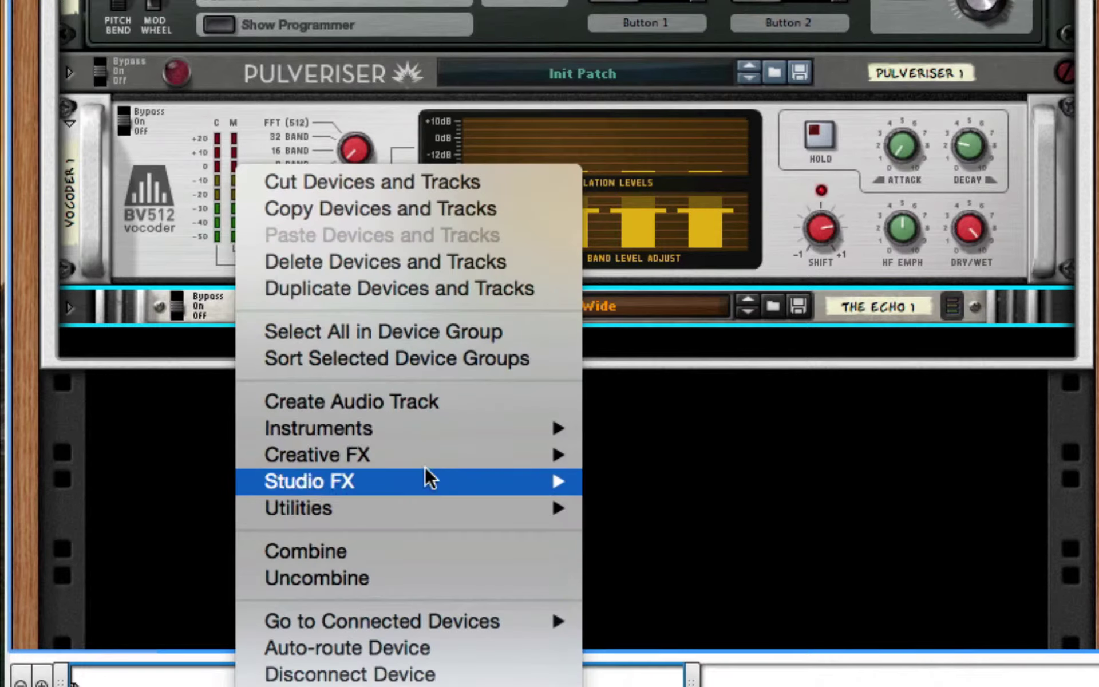
pyautogui.moveTo(457, 454)
pyautogui.moveTo(514, 477)
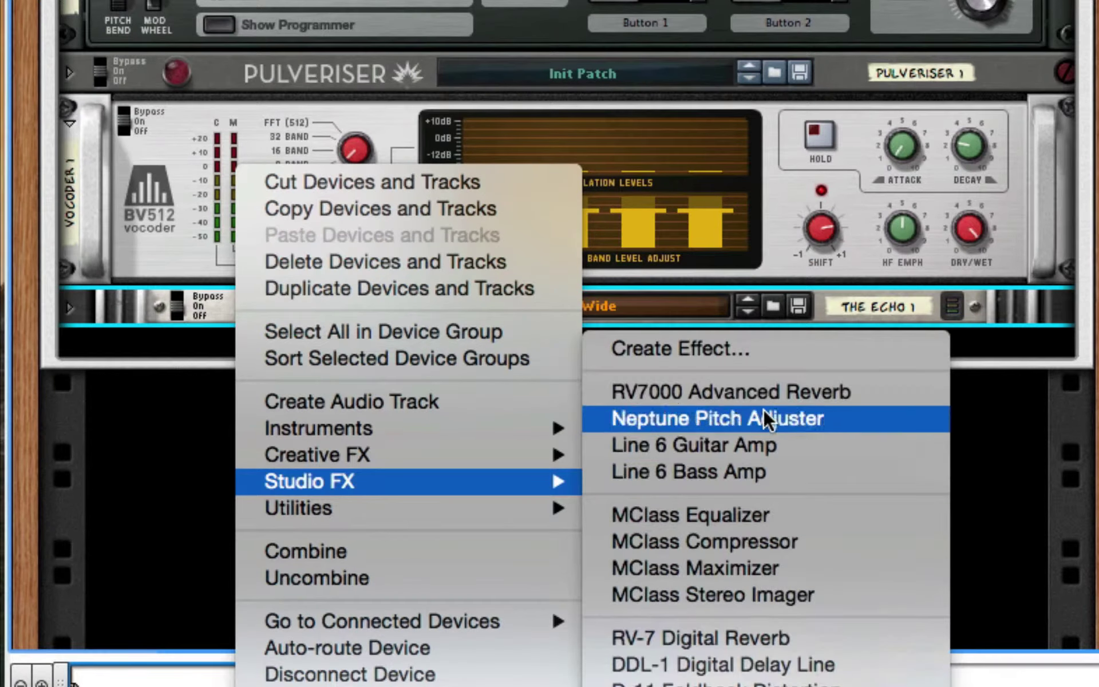
pyautogui.click(773, 382)
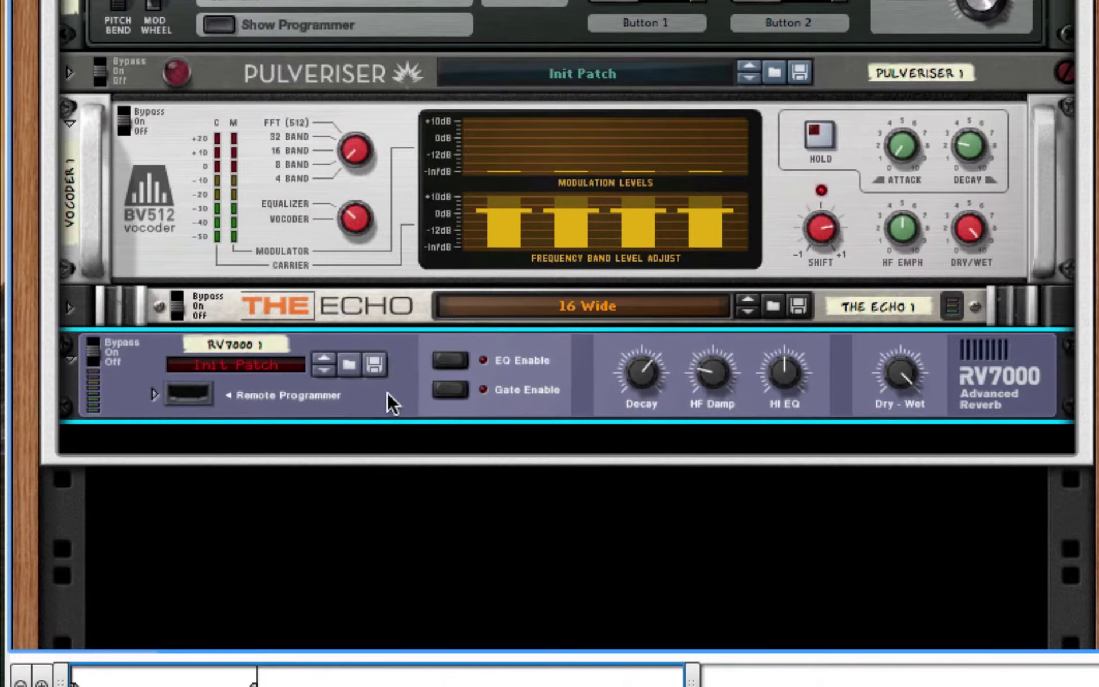
pyautogui.click(350, 364)
pyautogui.scroll(-5, 618, 163)
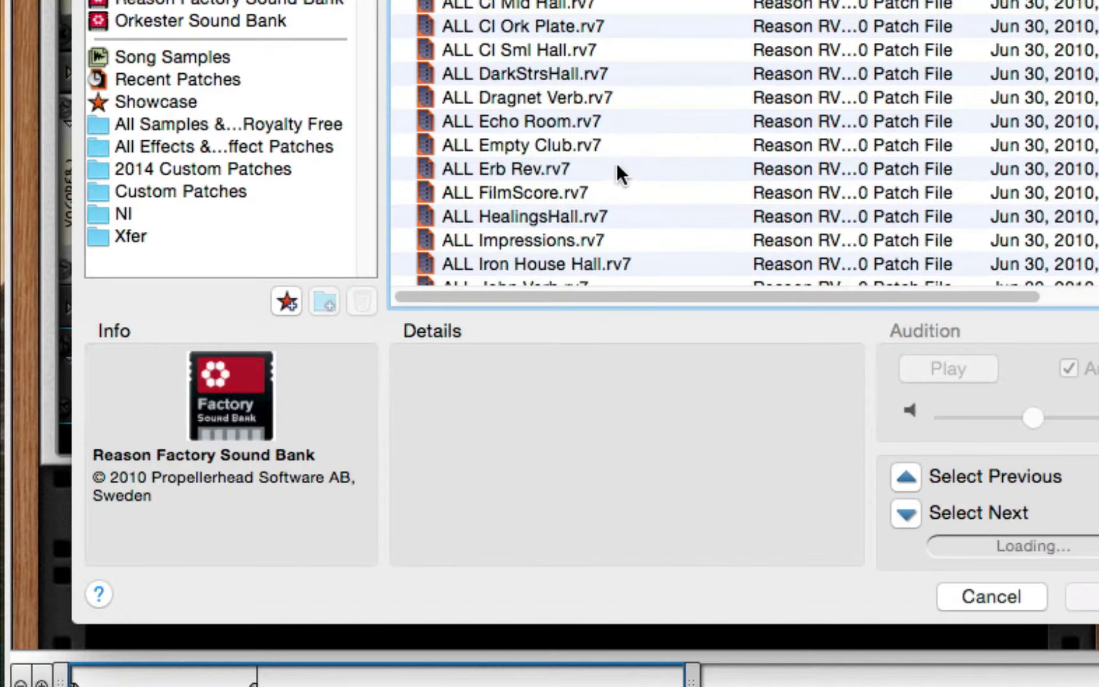
pyautogui.scroll(-3, 612, 172)
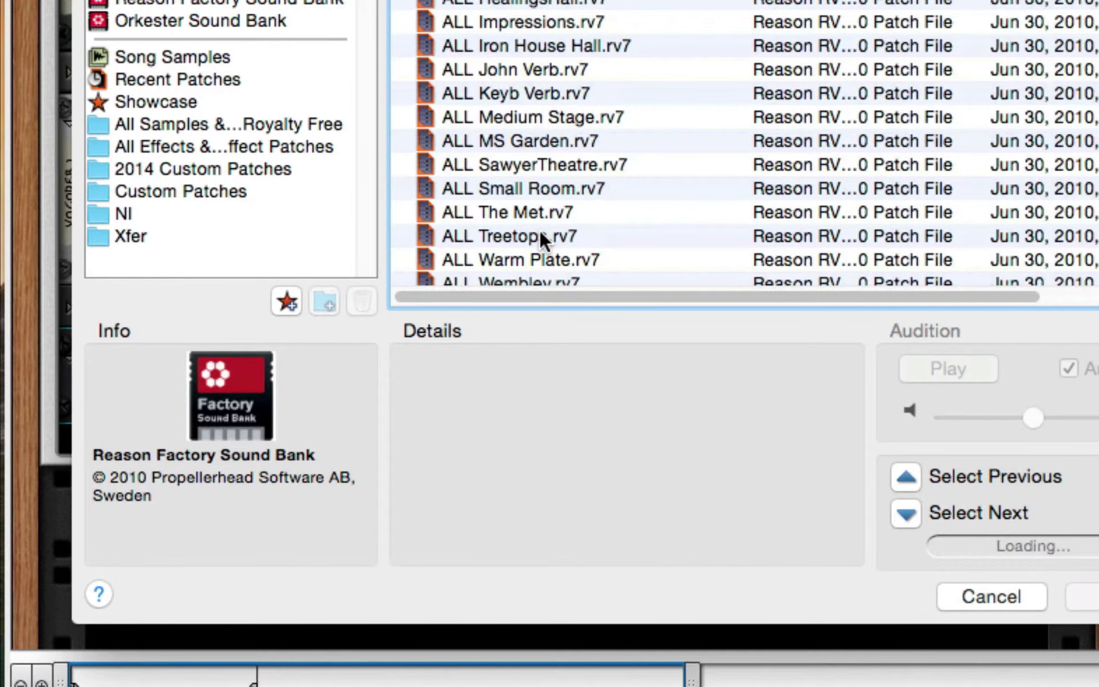
pyautogui.click(526, 239)
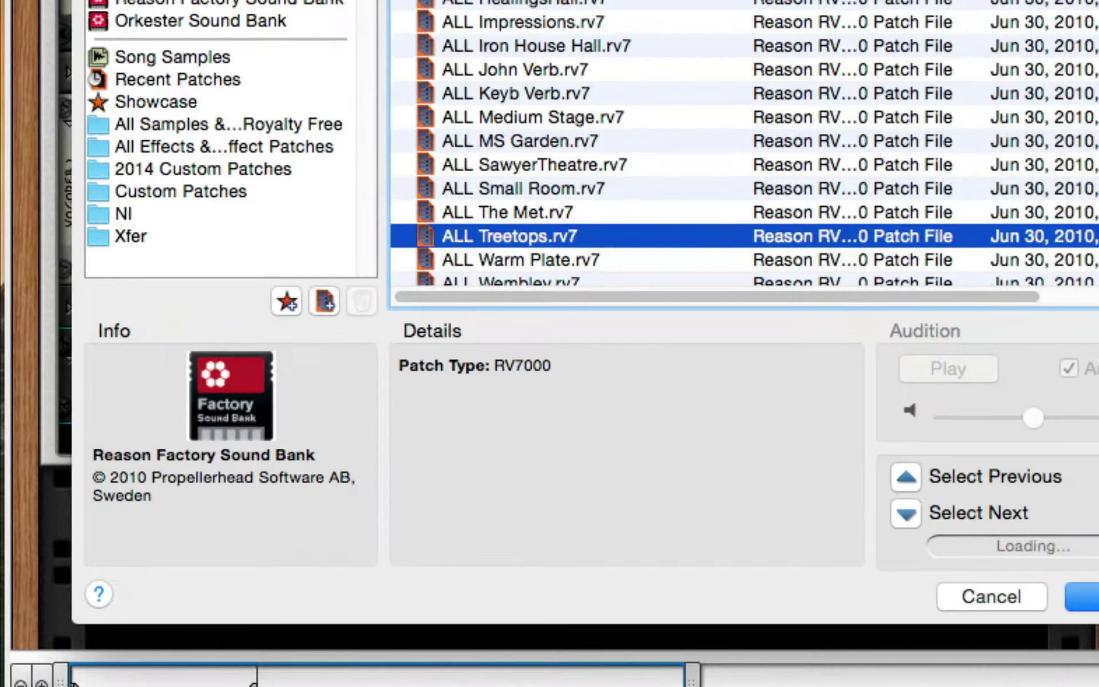
pyautogui.click(1085, 596)
# Step: Lower the RV7000's decay and set its dry/wet to 5
pyautogui.moveTo(641, 372); pyautogui.dragTo(624, 595)
pyautogui.moveTo(900, 372); pyautogui.dragTo(903, 448)
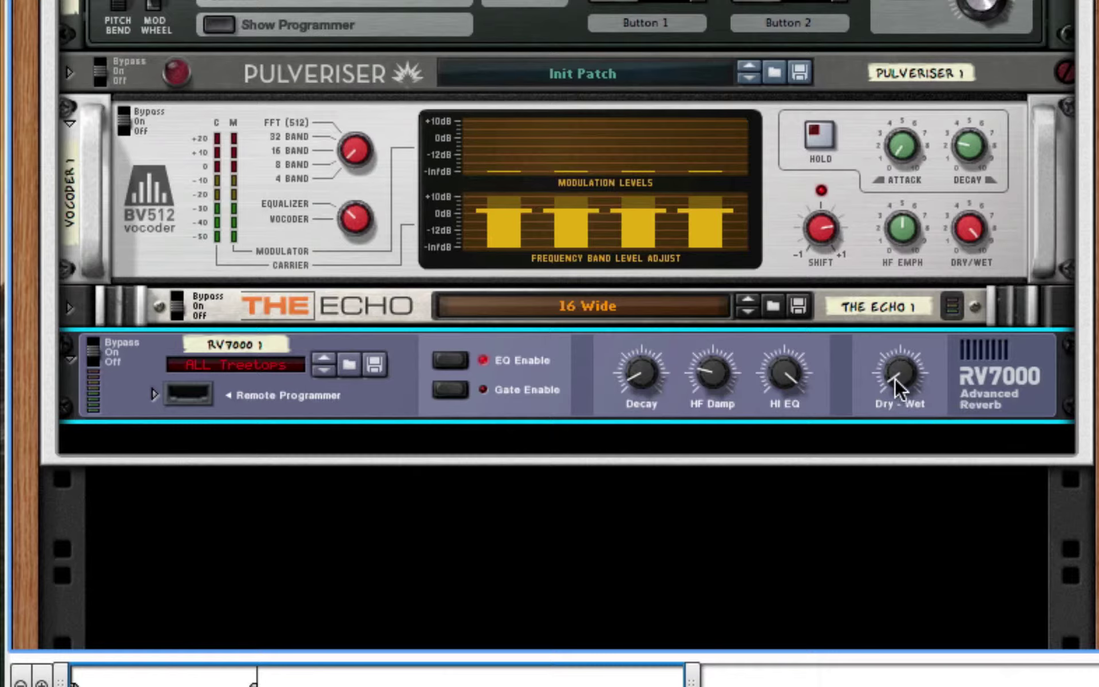
pyautogui.moveTo(897, 390)
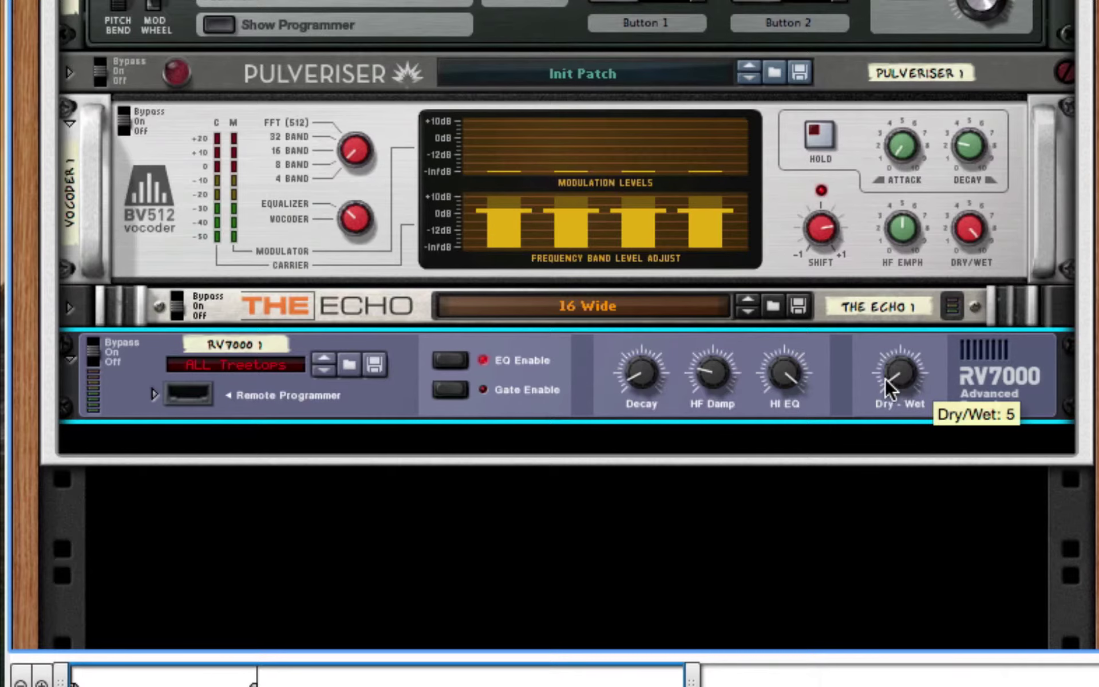
# Step: Add an MClass Equalizer followed by an MClass Maximizer below the RV7000
pyautogui.rightClick(952, 367)
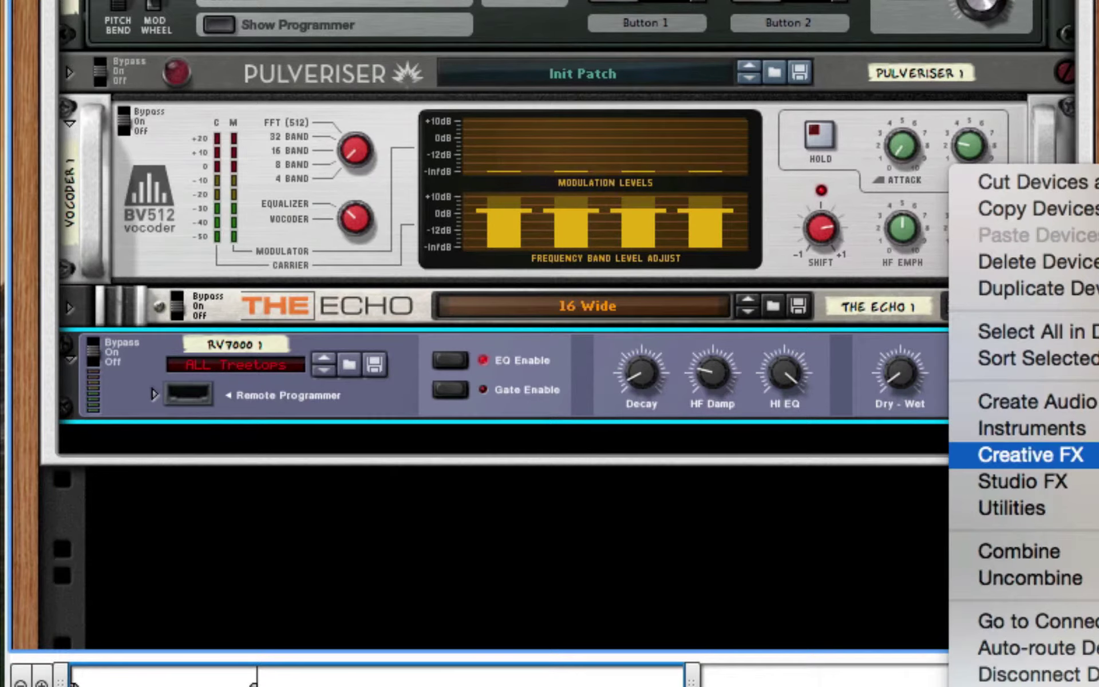
pyautogui.click(1096, 493)
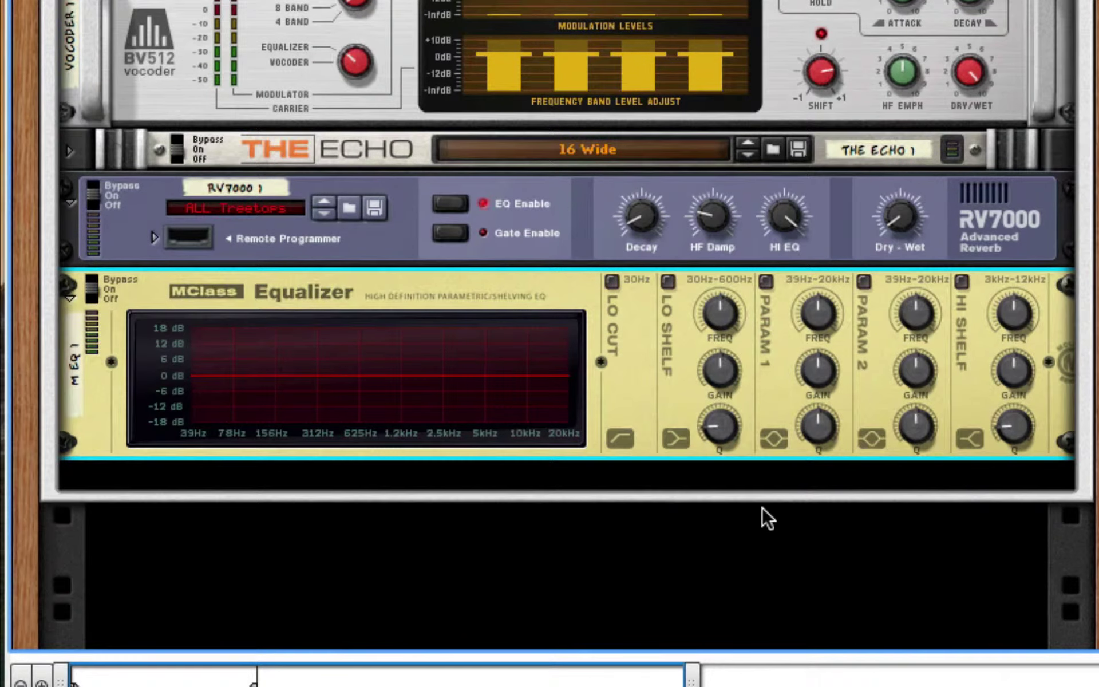
pyautogui.rightClick(761, 508)
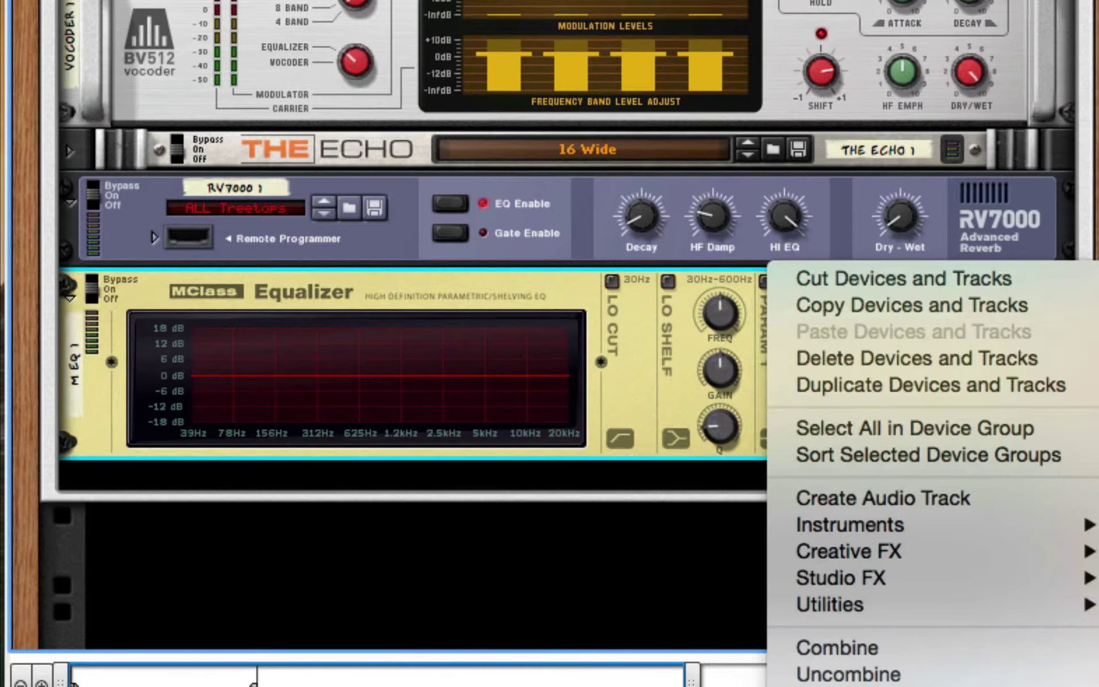
pyautogui.click(1097, 518)
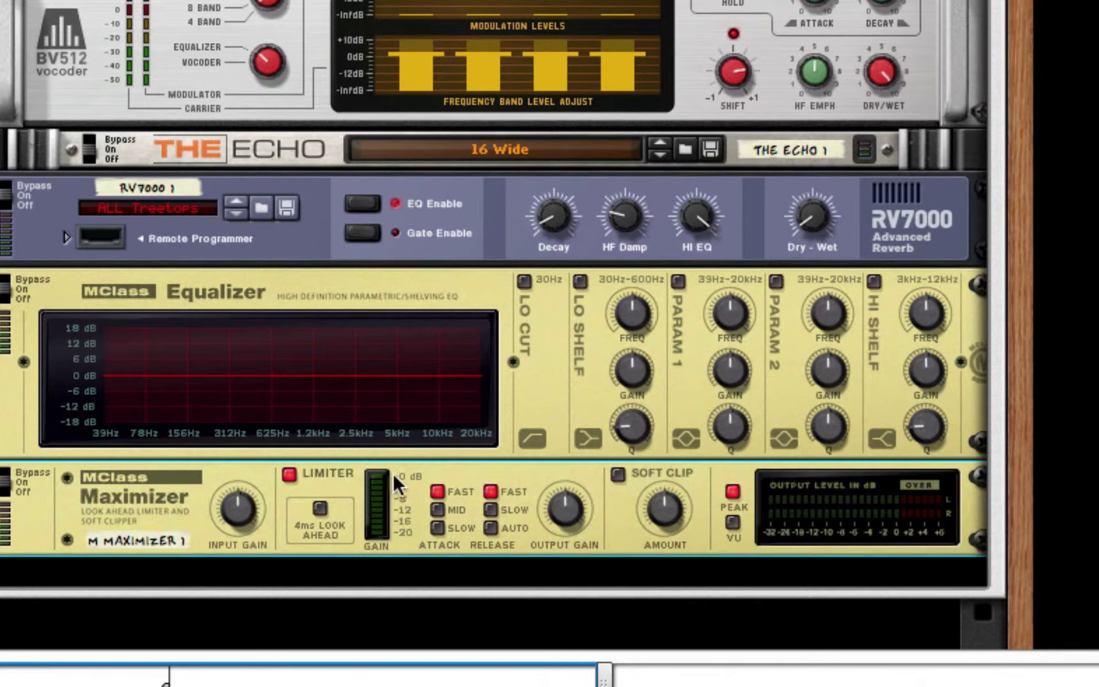
# Step: Enable the equalizer's Lo Cut and use Param 1 to cut a narrow notch of about -18 dB near 1 kHz with maximum Q
pyautogui.click(522, 281)
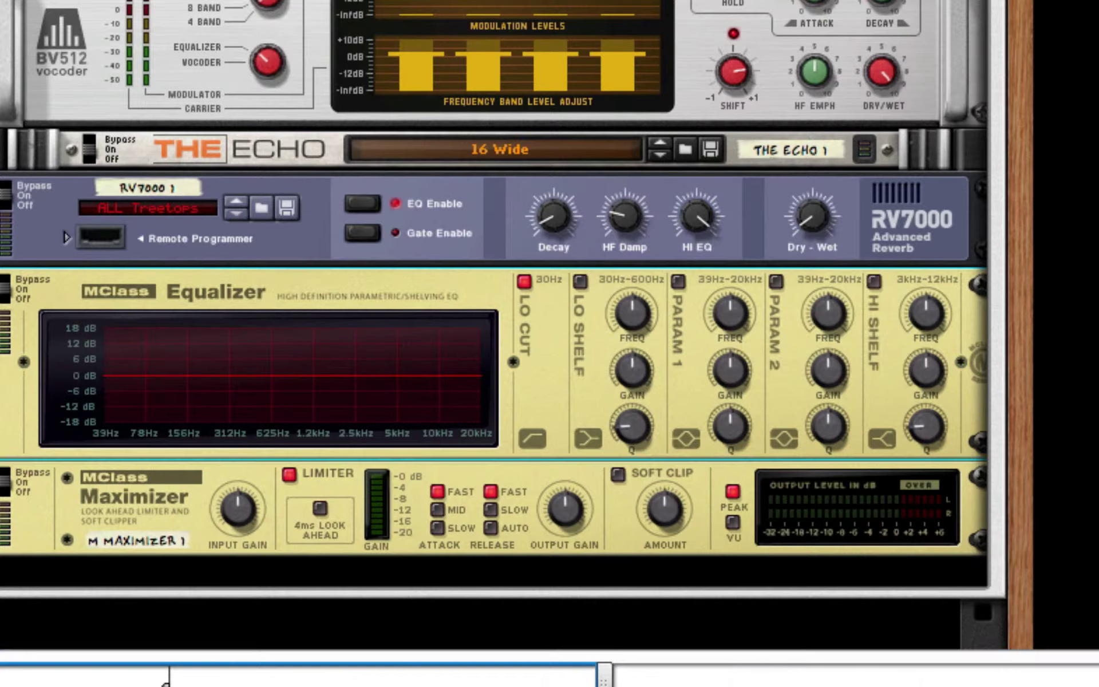
pyautogui.click(677, 280)
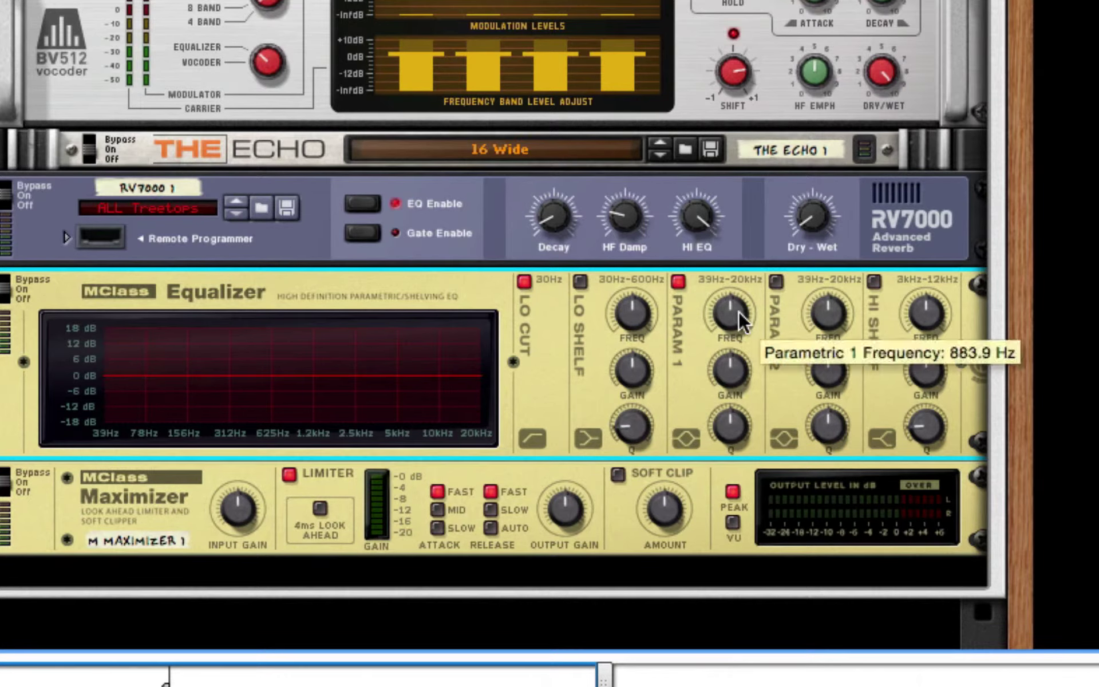
pyautogui.moveTo(738, 321); pyautogui.dragTo(739, 312)
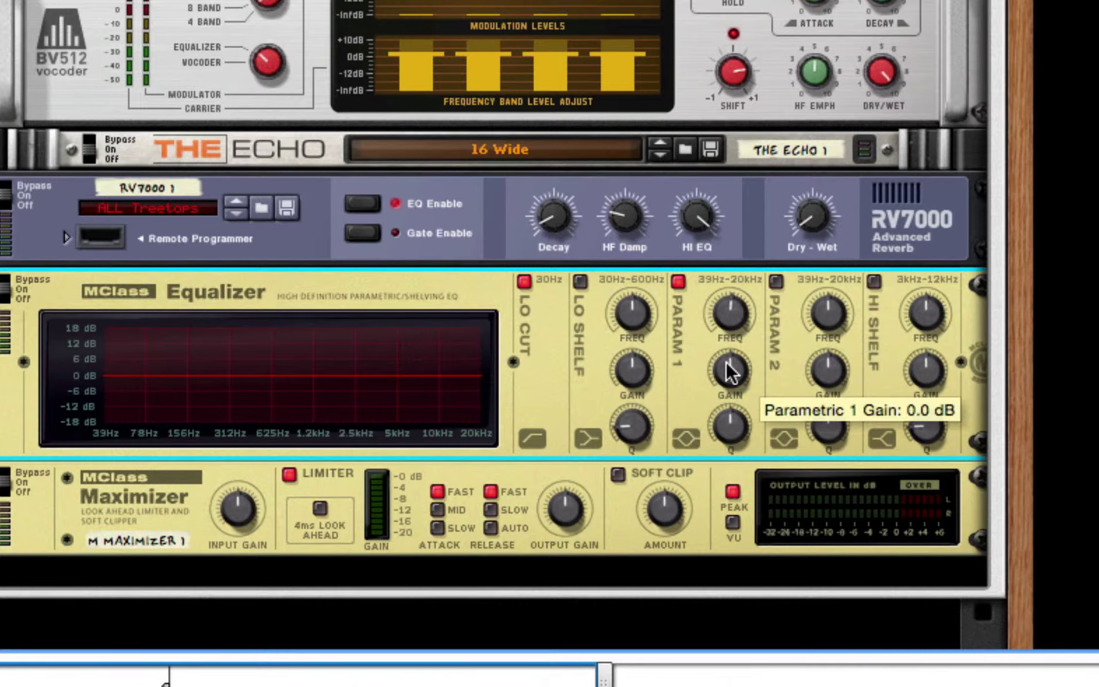
pyautogui.moveTo(738, 371); pyautogui.dragTo(740, 381)
pyautogui.moveTo(730, 426); pyautogui.dragTo(731, 409)
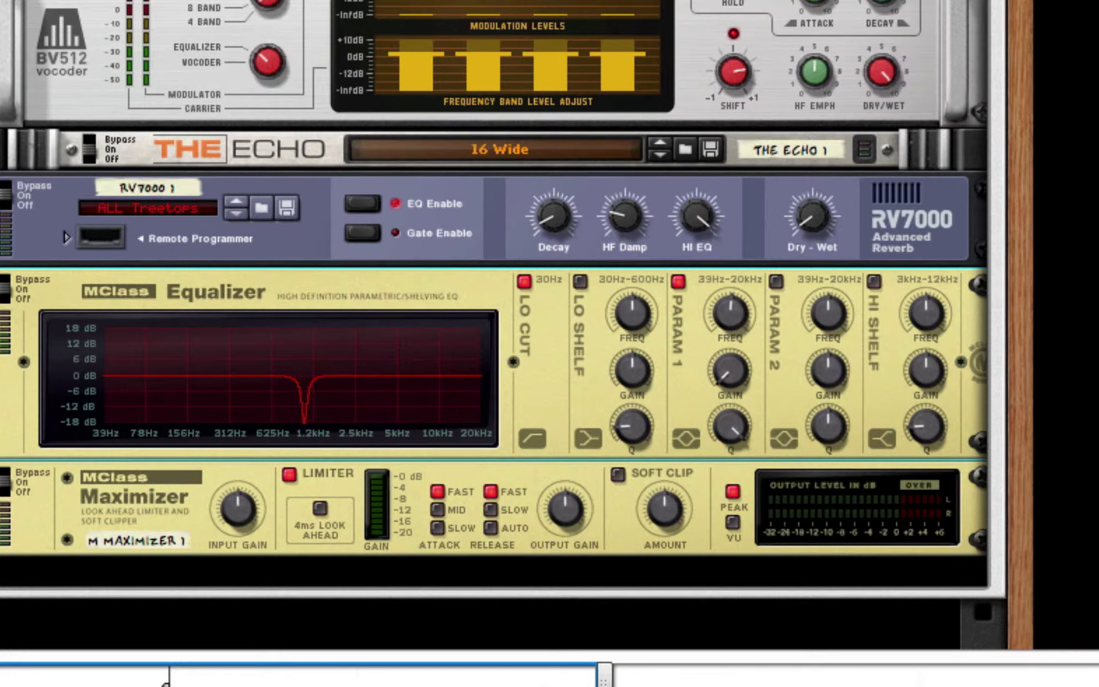
# Step: Enable Param 2 at 647.0 Hz and cut a second narrow notch of about -18 dB with maximum Q
pyautogui.click(776, 281)
pyautogui.moveTo(827, 305); pyautogui.dragTo(789, 321)
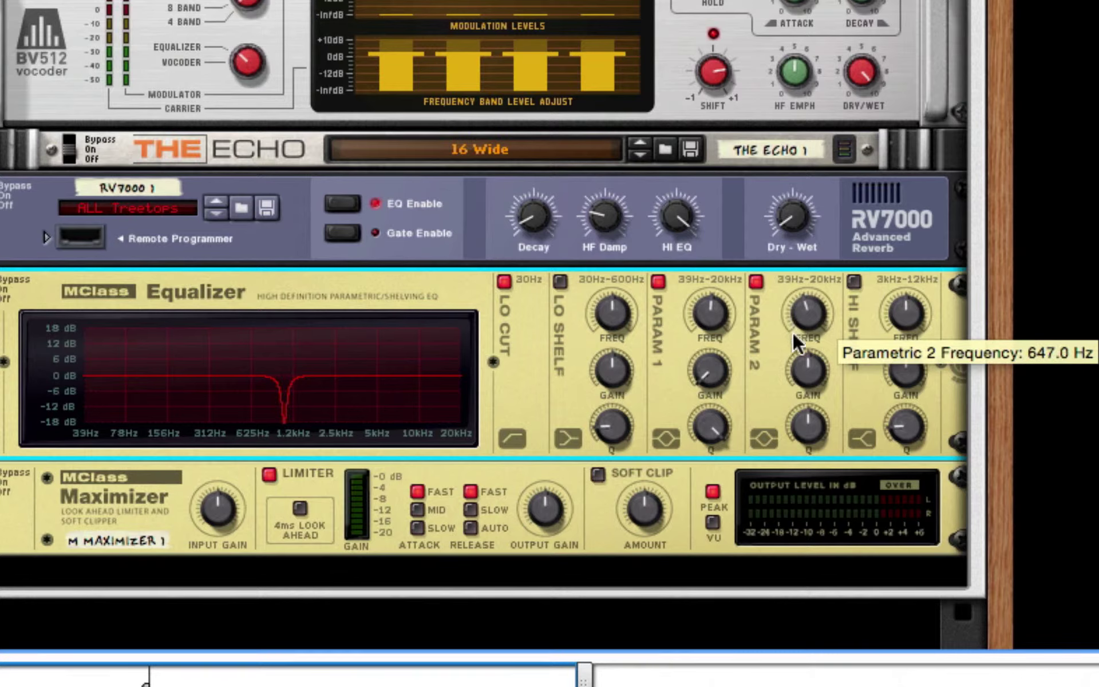
pyautogui.moveTo(807, 372); pyautogui.dragTo(808, 395)
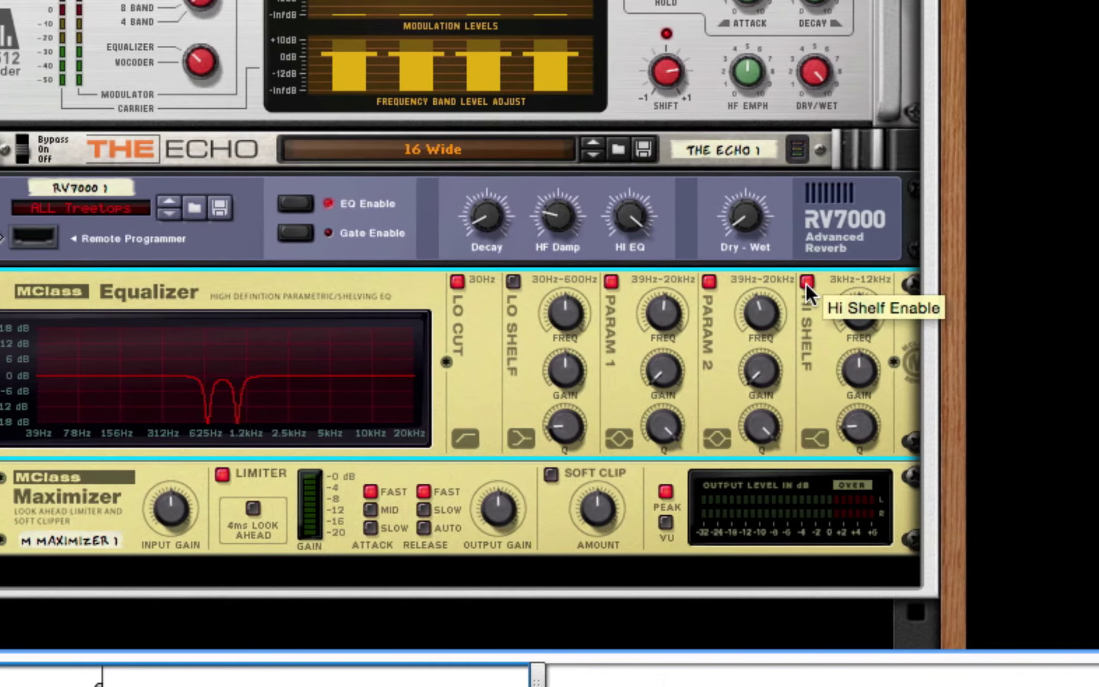
# Step: Enable the equalizer's Hi Shelf with frequency at 12 kHz, gain at about 1.1 dB and maximum Q
pyautogui.click(854, 280)
pyautogui.moveTo(837, 335)
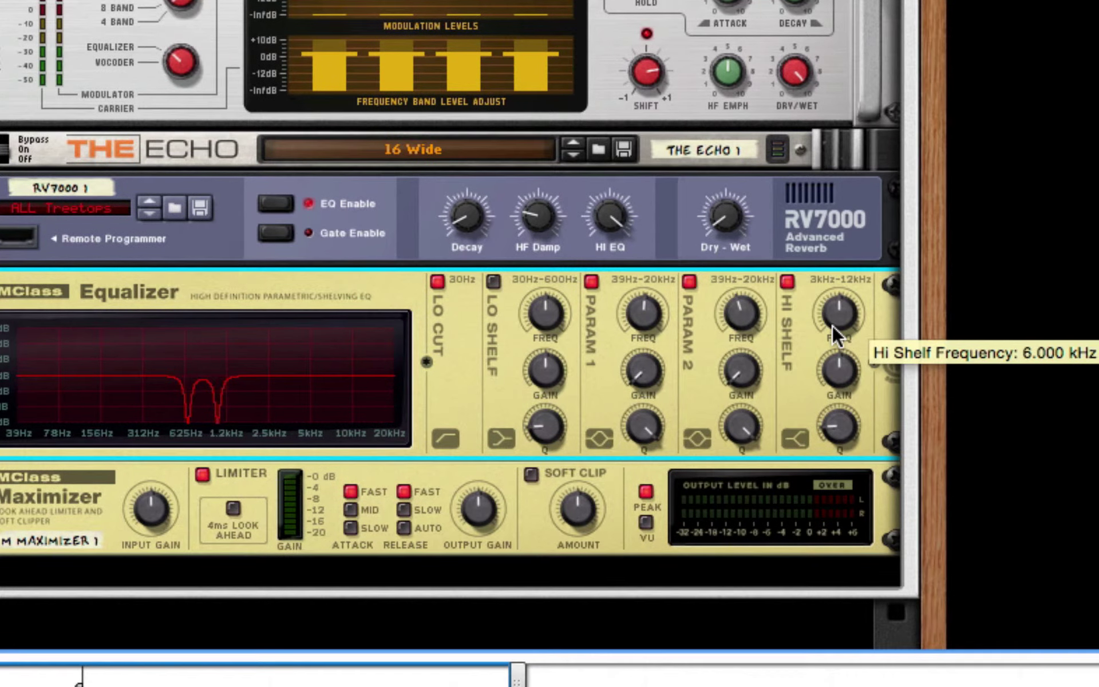
pyautogui.moveTo(832, 324); pyautogui.dragTo(833, 286)
pyautogui.moveTo(840, 359); pyautogui.dragTo(846, 365)
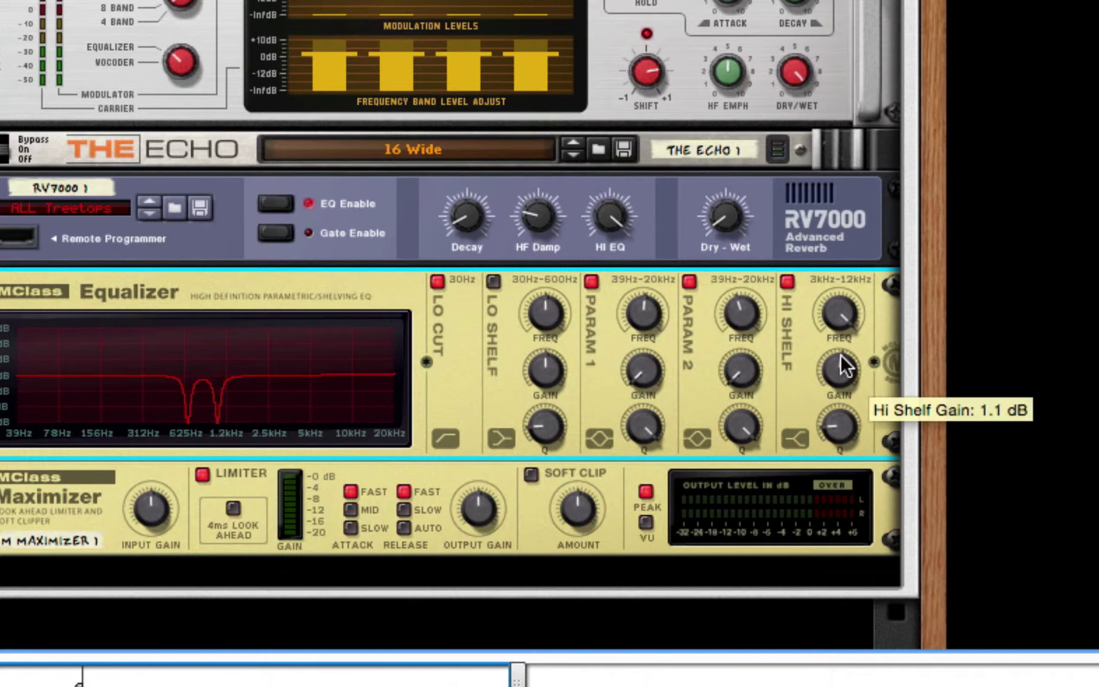
pyautogui.moveTo(840, 431); pyautogui.dragTo(840, 409)
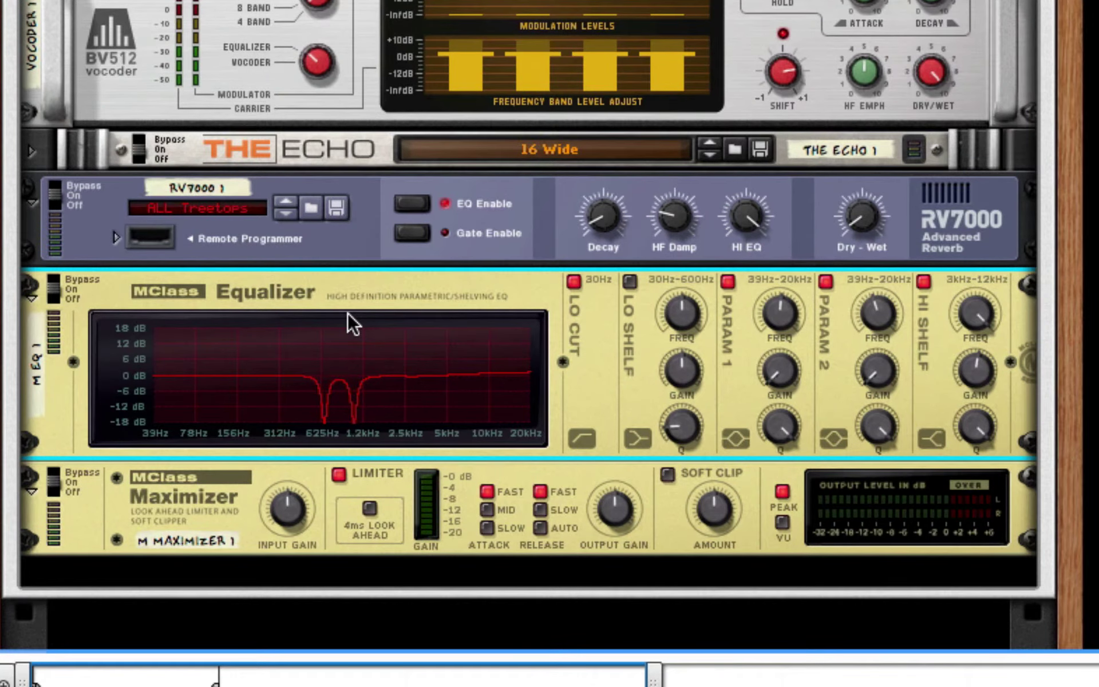
# Step: Configure the MClass Maximizer with the limiter off, release on Auto, and Soft Clip on with a raised amount
pyautogui.scroll(2, 335, 264)
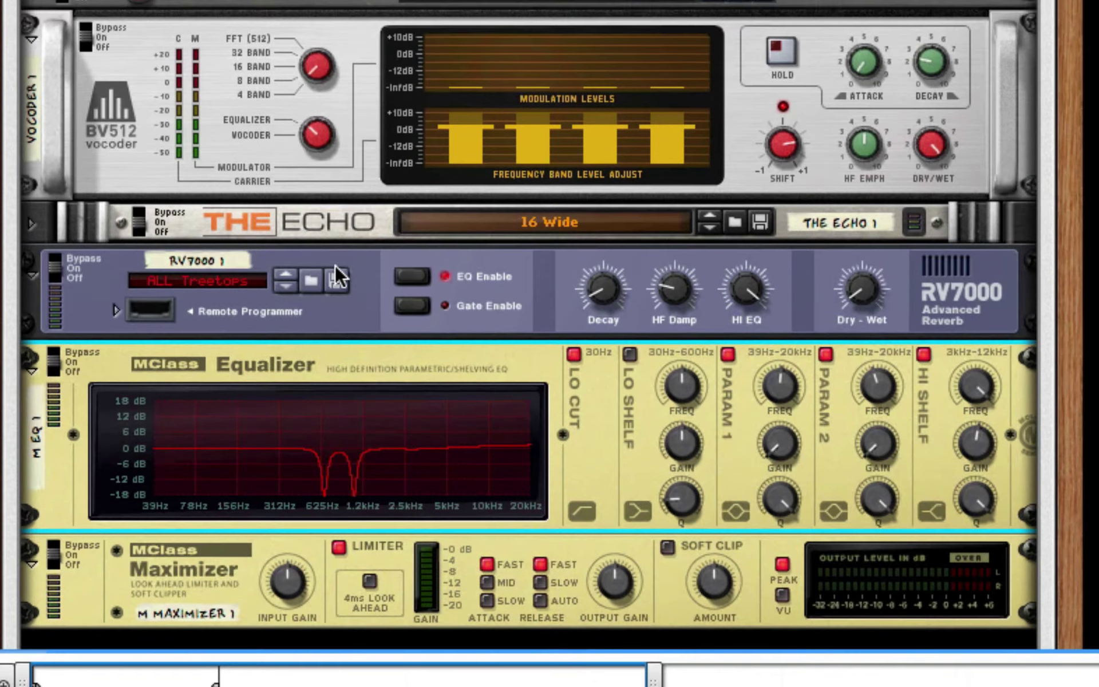
pyautogui.scroll(-5, 342, 300)
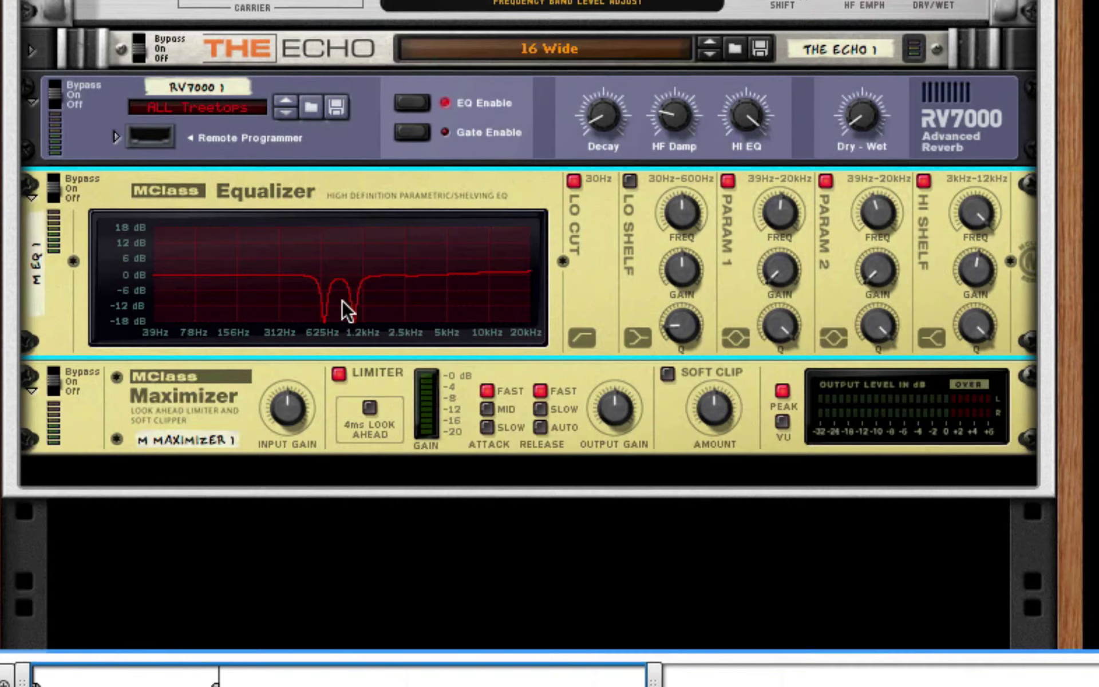
pyautogui.click(347, 378)
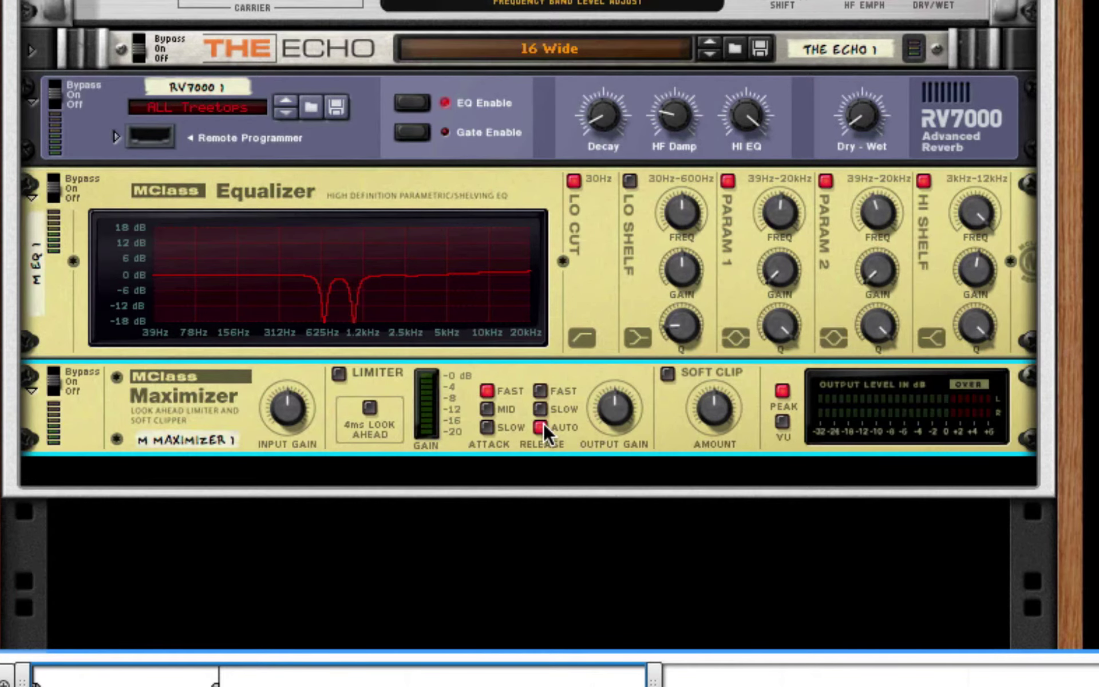
pyautogui.click(668, 373)
pyautogui.moveTo(714, 408); pyautogui.dragTo(826, 202)
pyautogui.scroll(3, 987, 169)
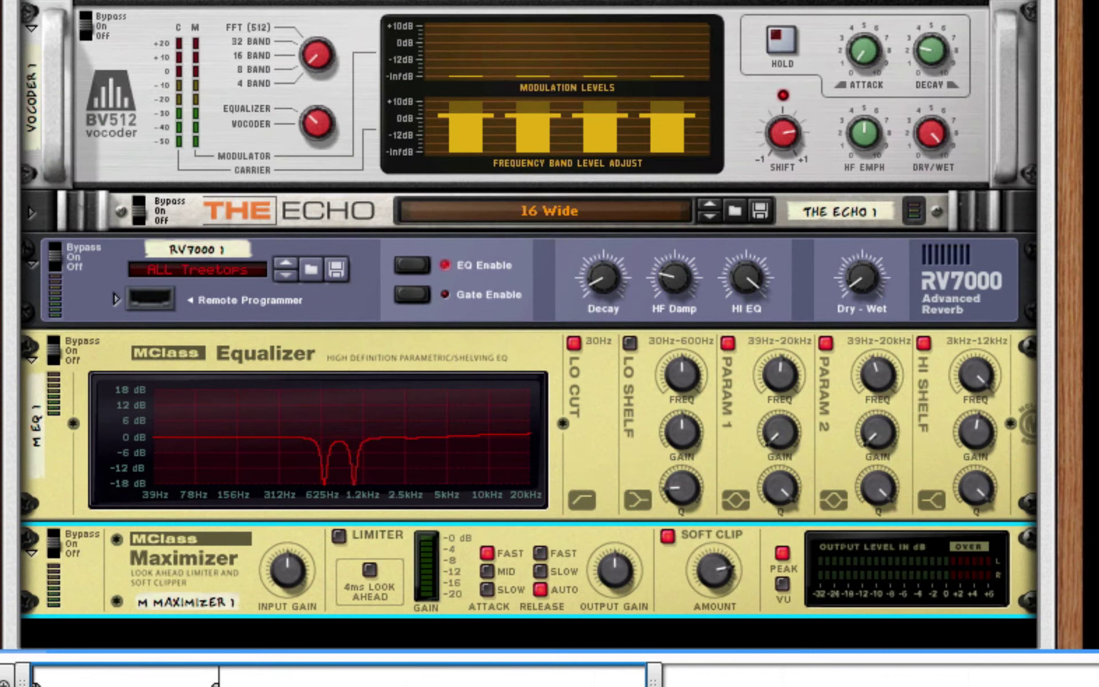